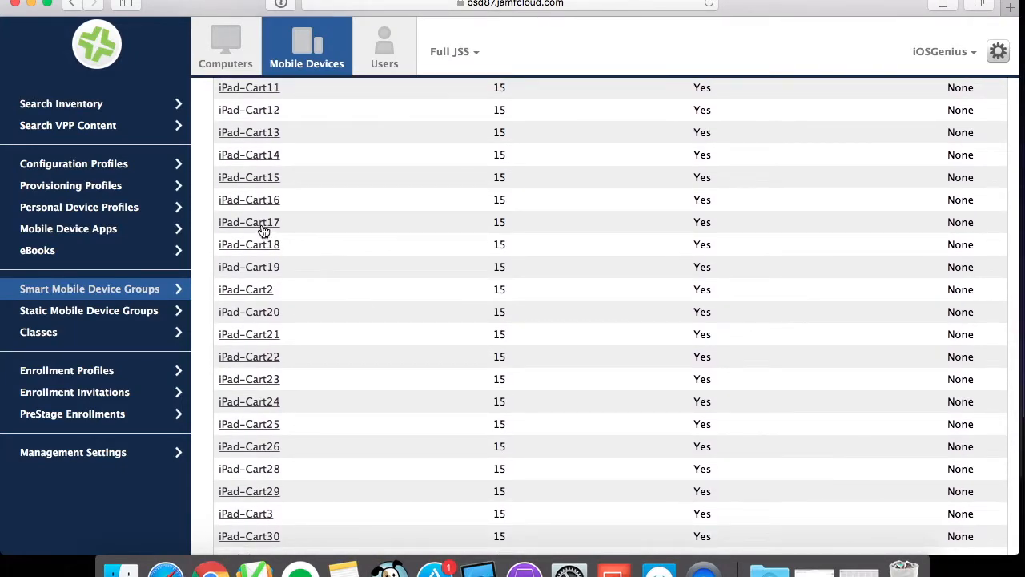
Open the iPad-Cart17 smart group and view its member devices.
click(511, 227)
double_click(492, 223)
click(258, 225)
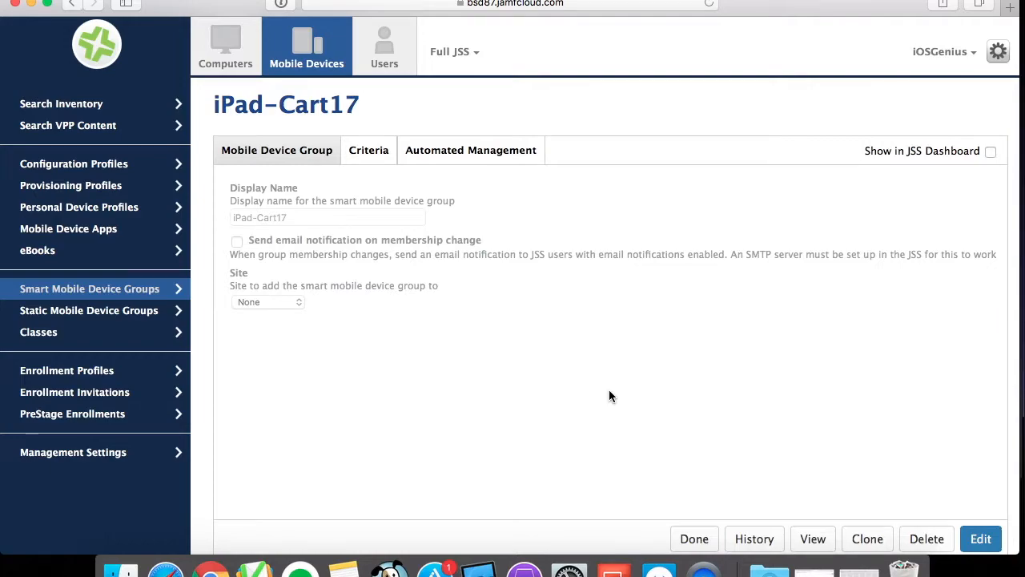
click(815, 542)
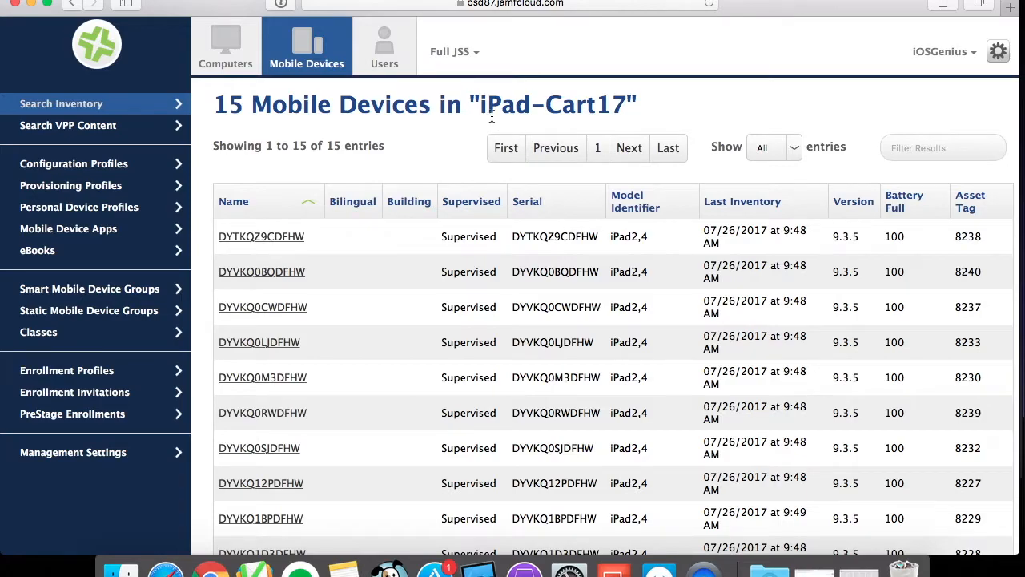
Review the group's member devices and their last inventory dates.
drag(478, 104, 636, 110)
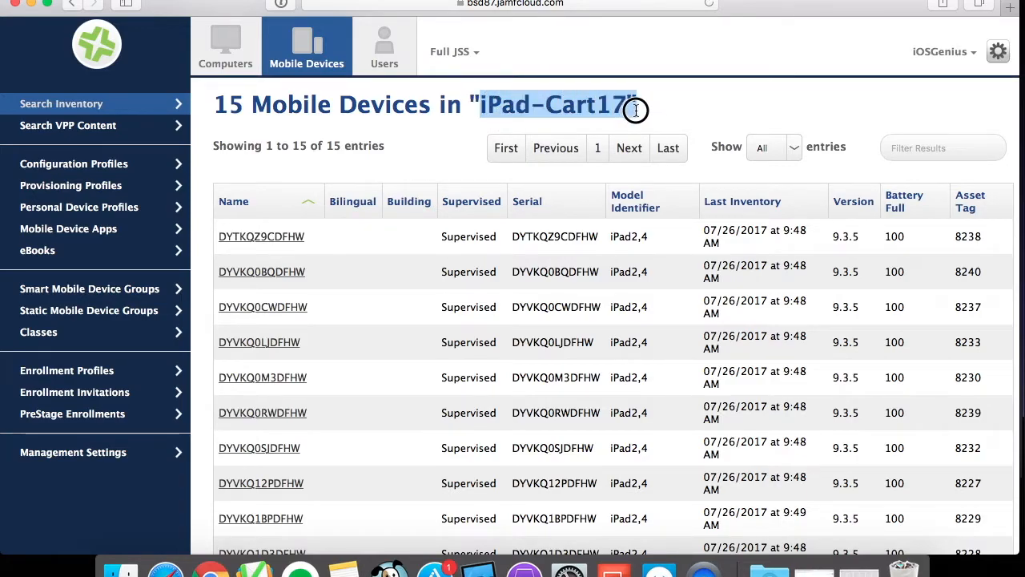
scroll(601, 350, down, 3)
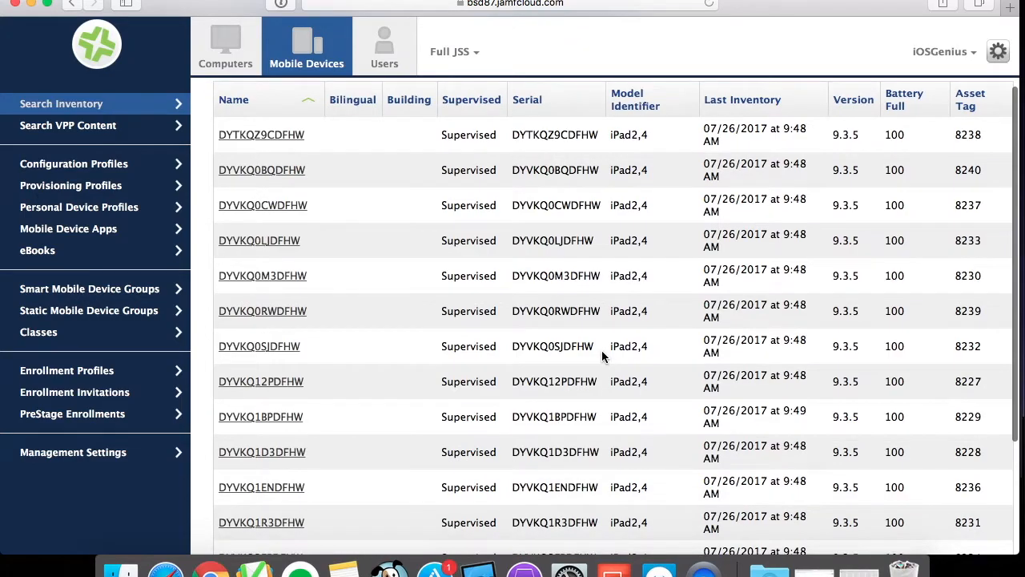
drag(705, 128, 764, 130)
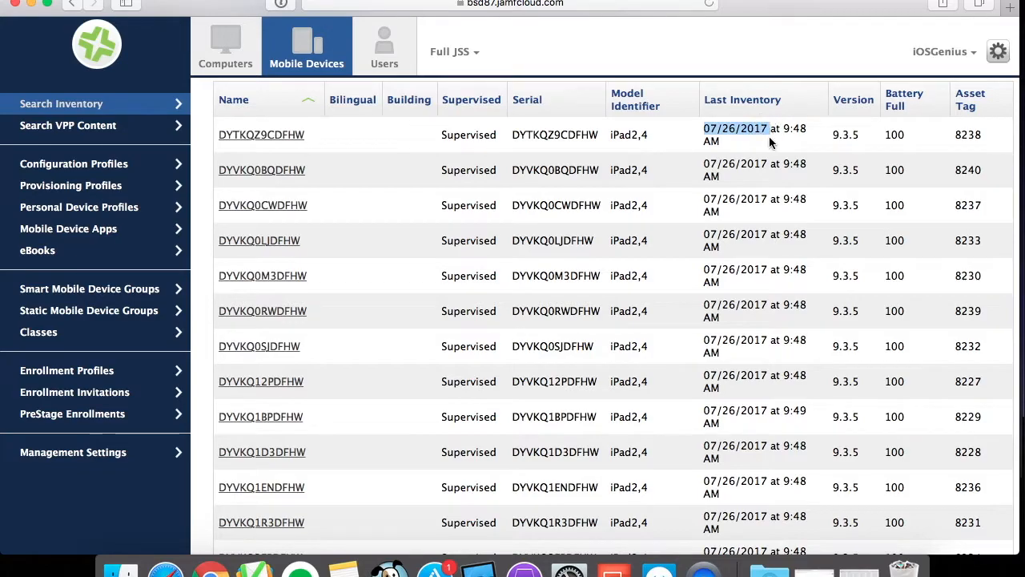
scroll(727, 311, down, 5)
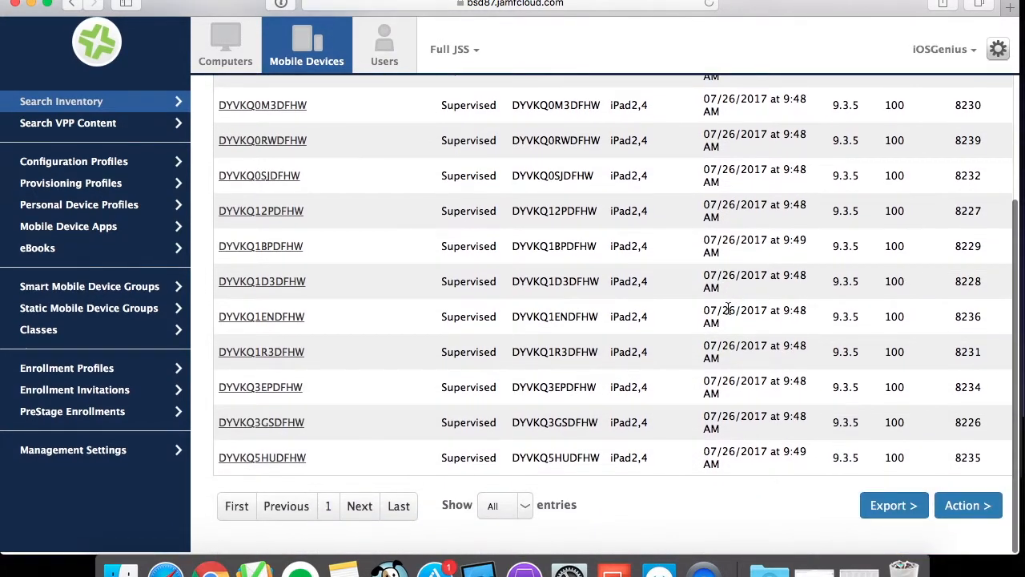
scroll(727, 311, up, 2)
scroll(727, 311, up, 1)
scroll(727, 311, down, 3)
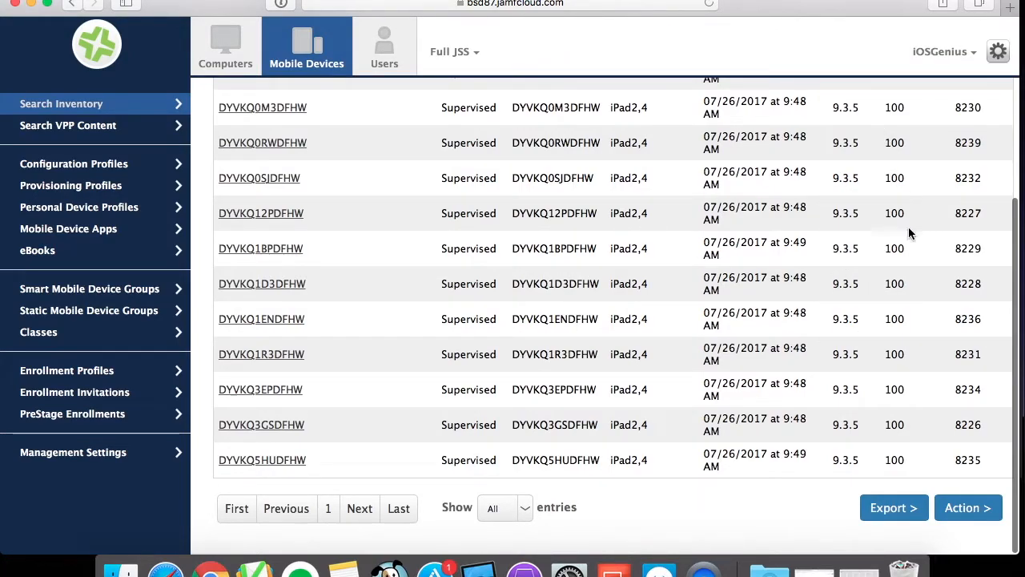
scroll(905, 292, up, 5)
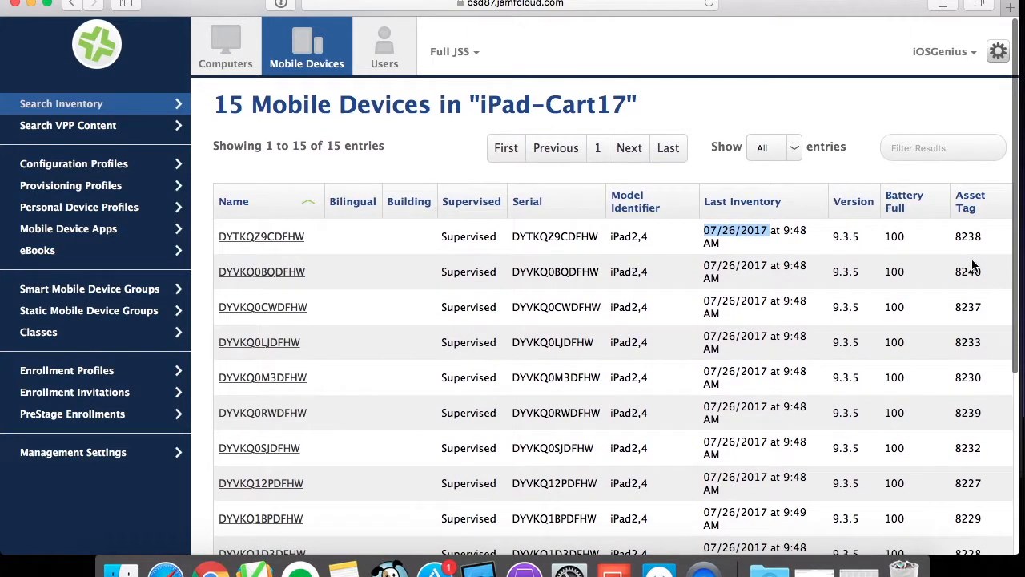
scroll(972, 264, down, 5)
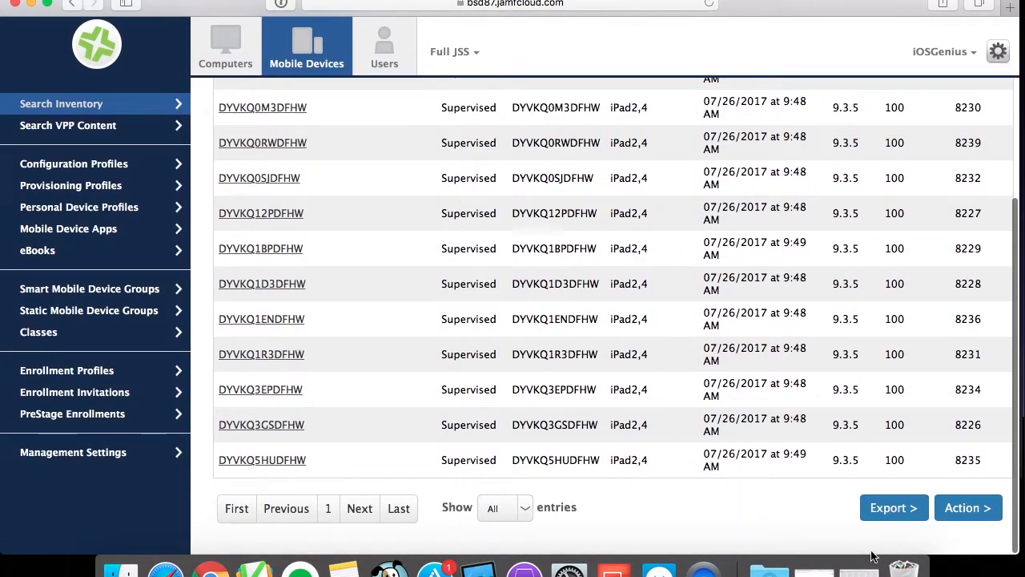
Start a mass action on the group's devices choosing Send Remote Commands.
click(957, 509)
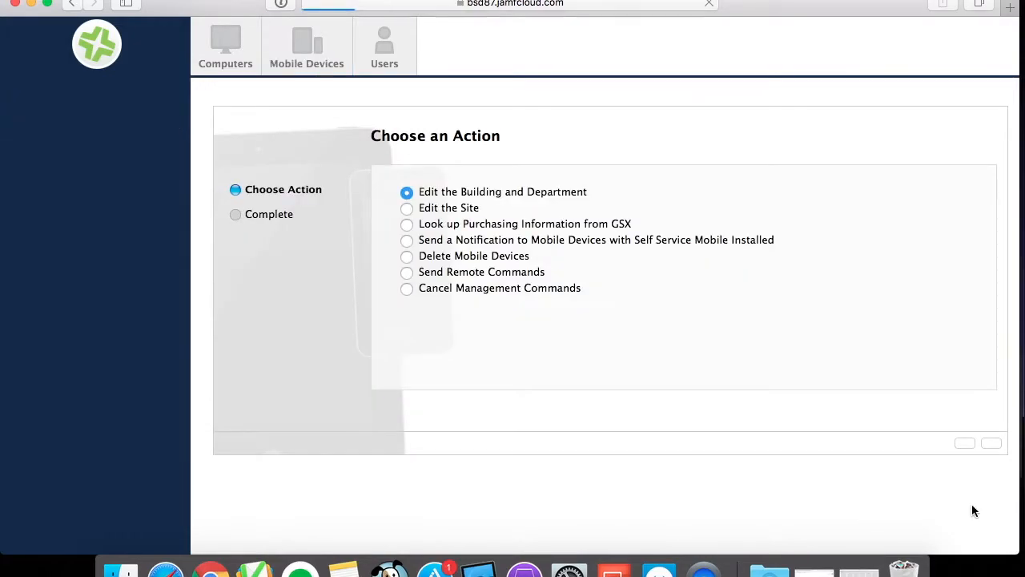
click(407, 273)
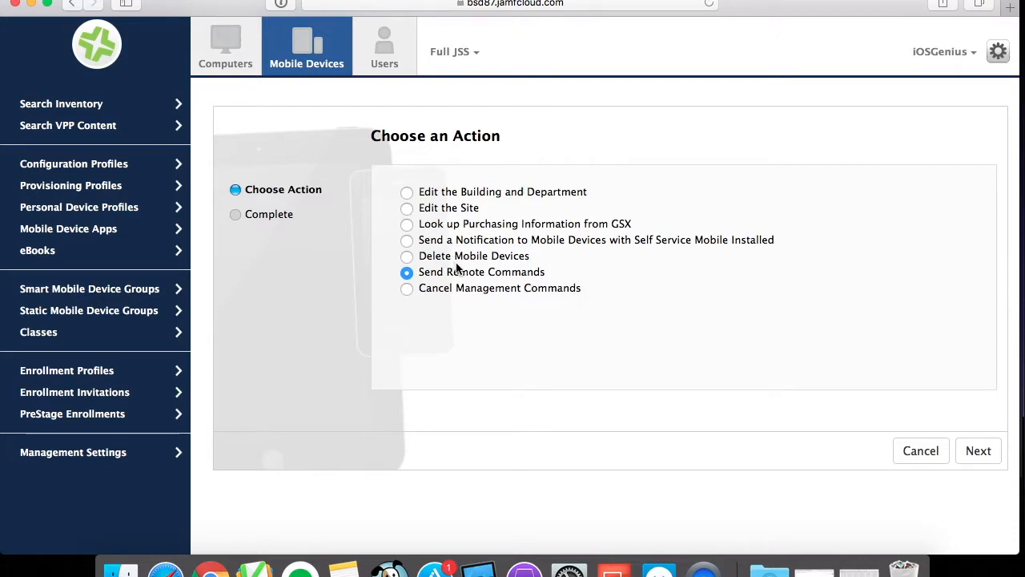
click(982, 454)
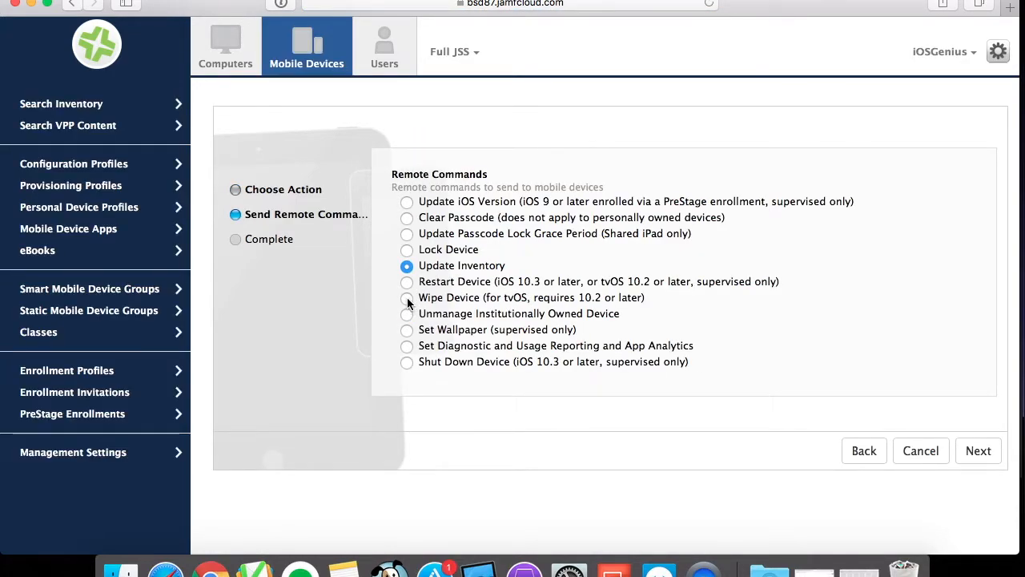
Select the Wipe Device remote command and review its warning.
click(407, 298)
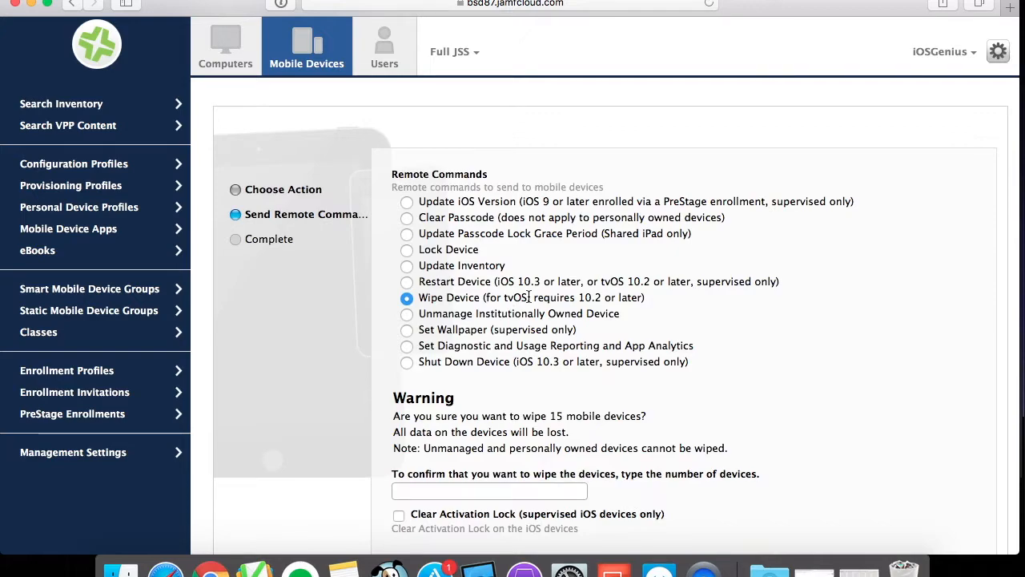
drag(532, 296, 642, 298)
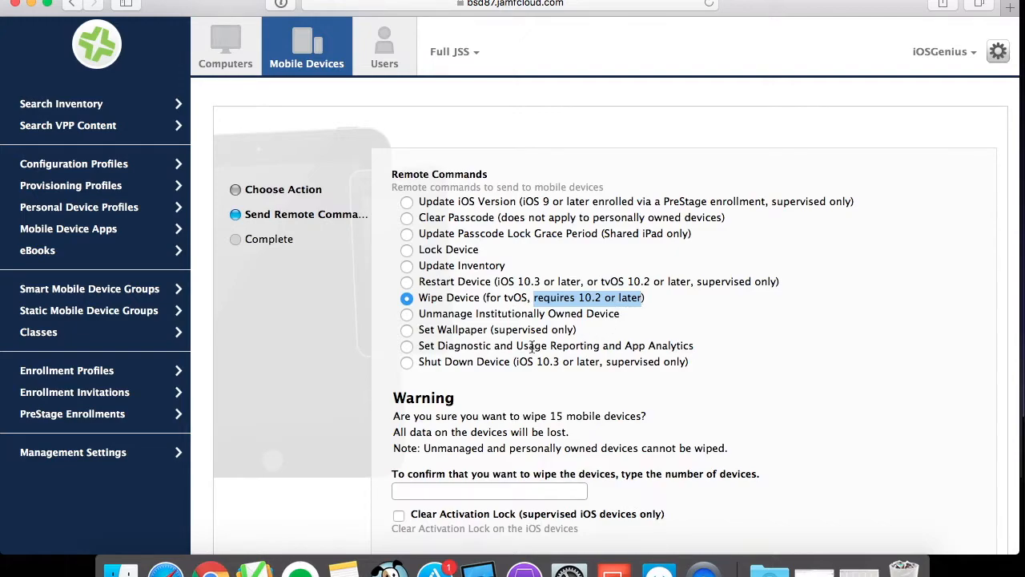
drag(405, 415, 460, 417)
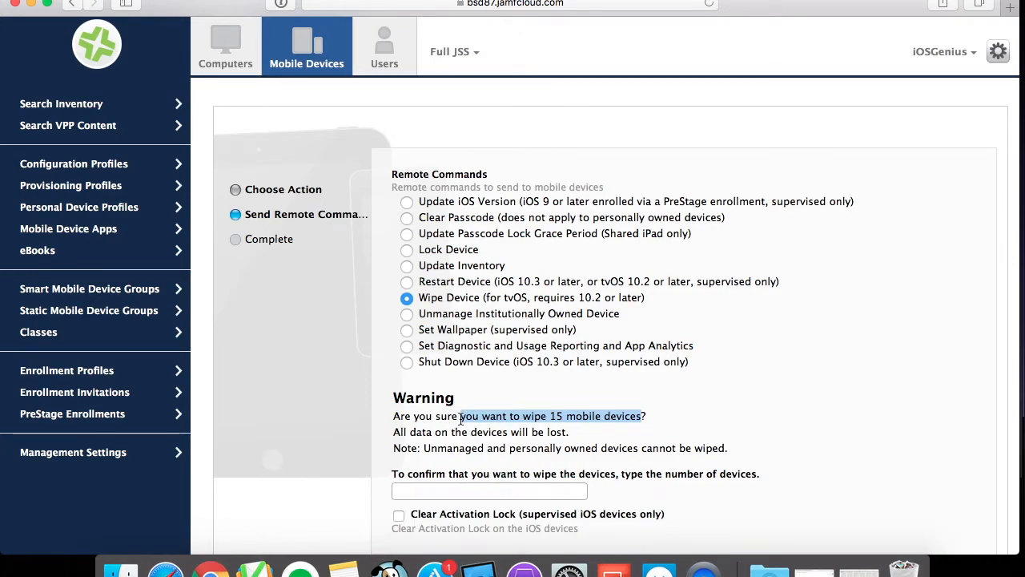
click(513, 415)
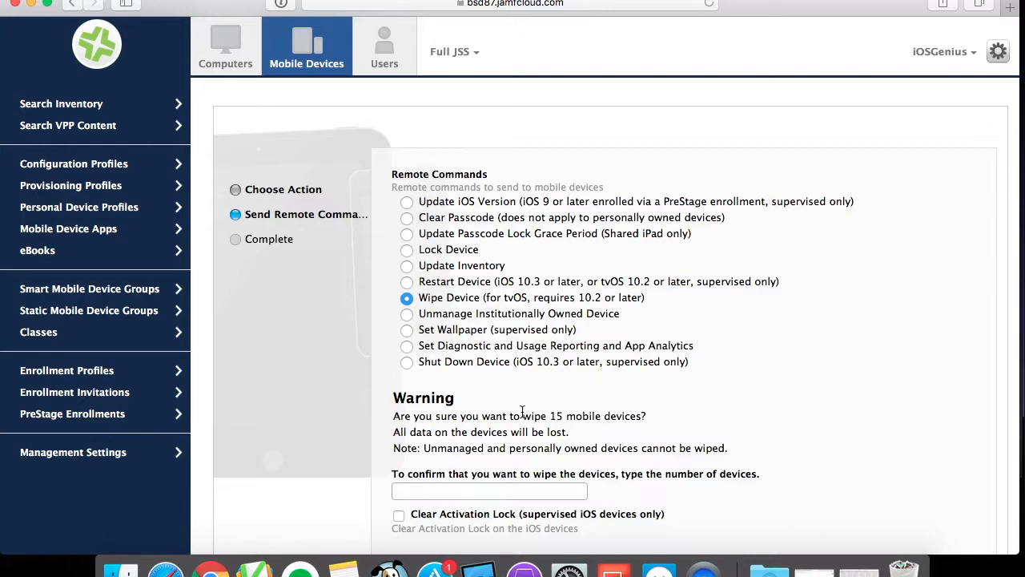
drag(511, 415, 623, 415)
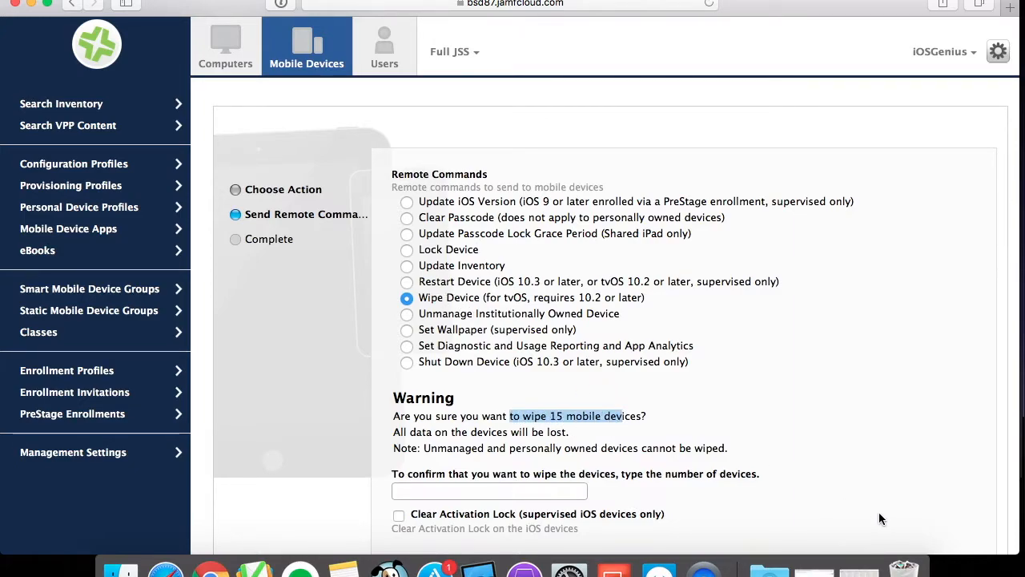
Confirm the wipe by entering 15 devices, enable Clear Activation Lock, and send the command.
click(496, 491)
text(15)
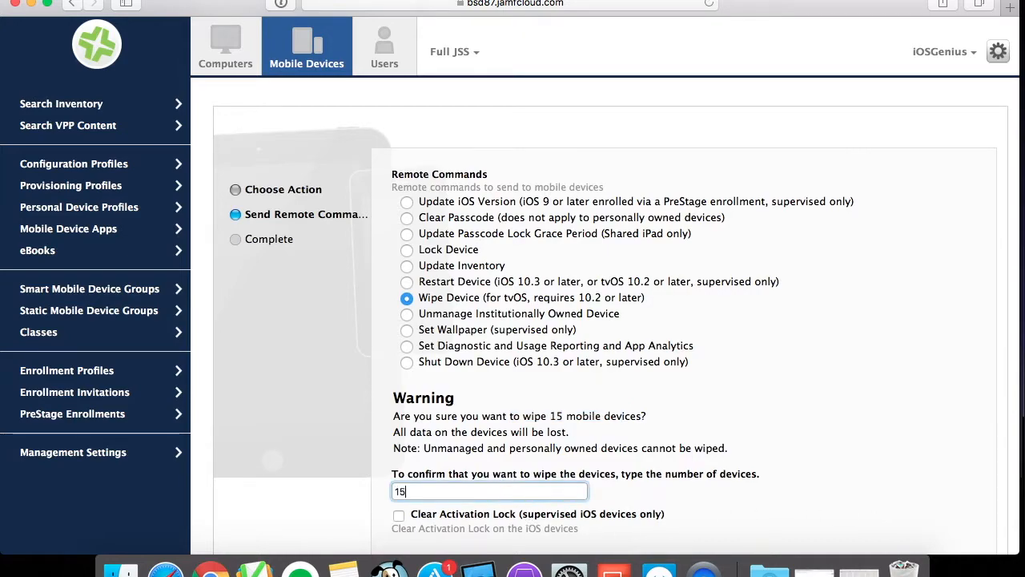
click(338, 499)
scroll(337, 503, down, 2)
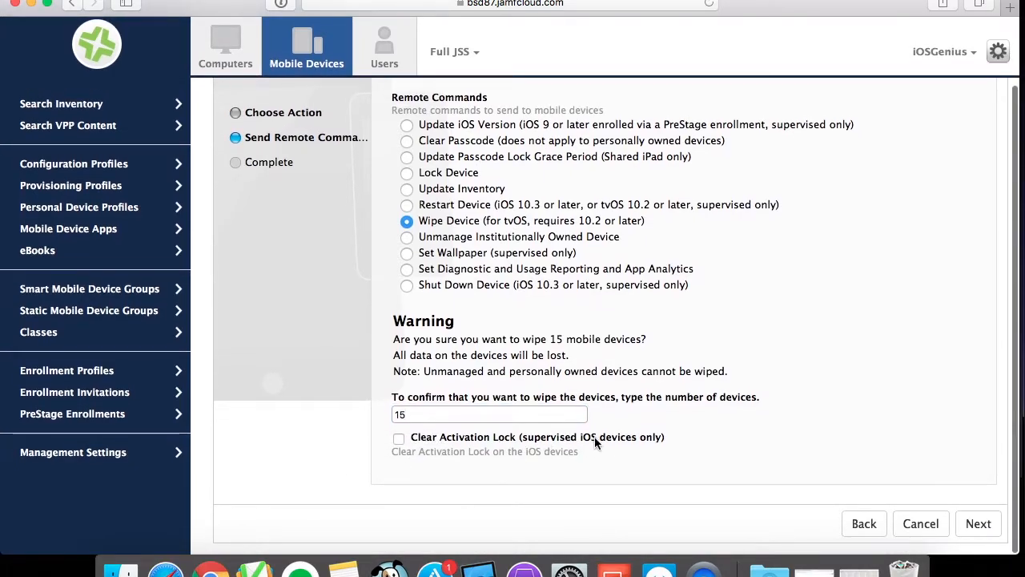
click(399, 438)
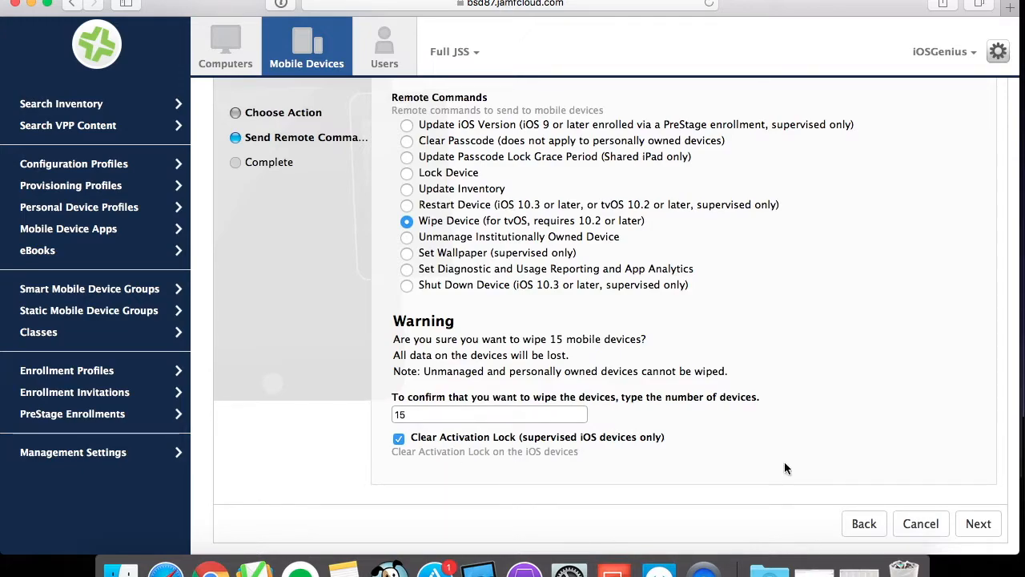
click(980, 525)
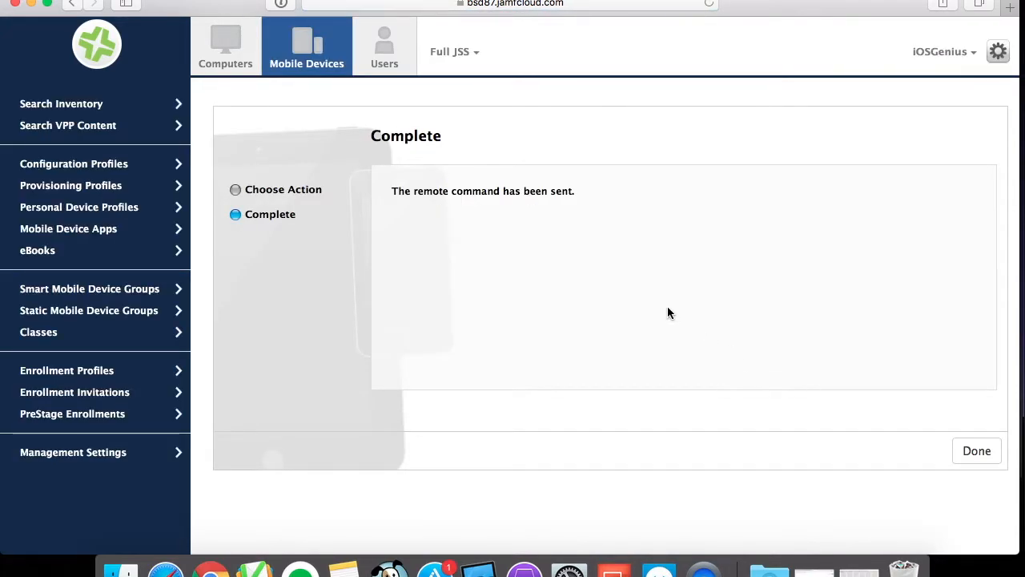
click(977, 450)
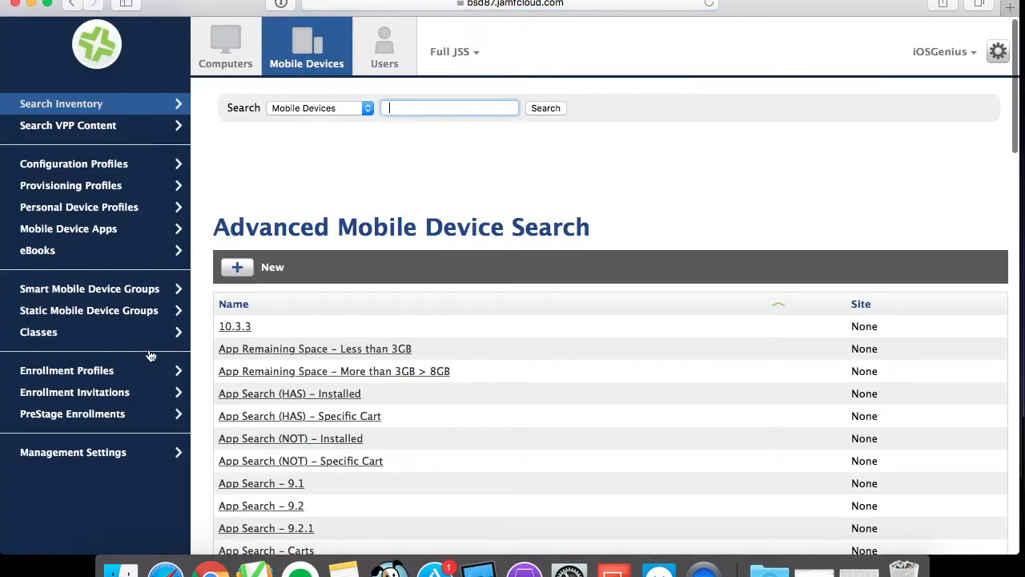
Reopen the iPad-Cart17 smart group's device list from Smart Mobile Device Groups.
click(130, 291)
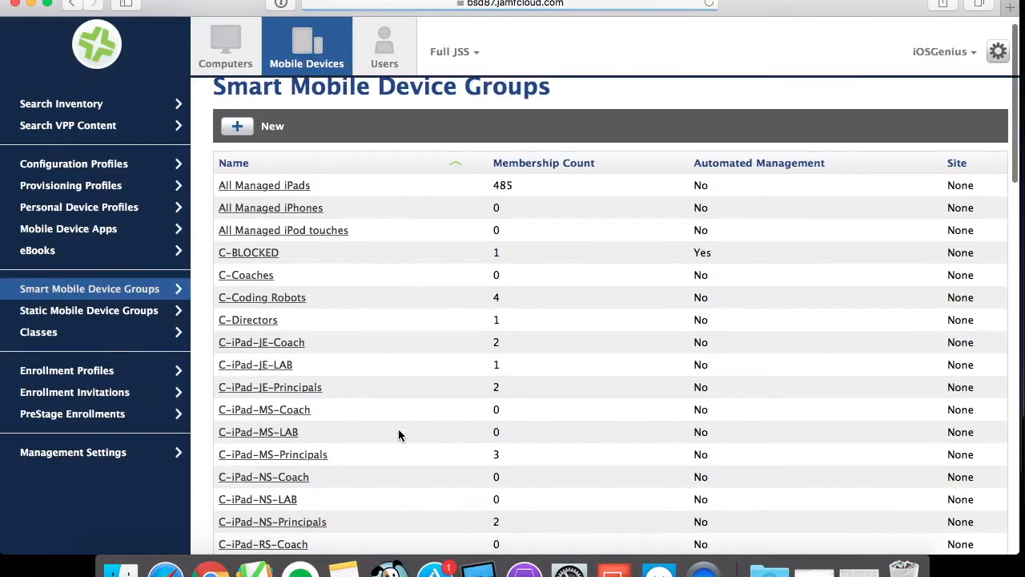
scroll(400, 435, down, 15)
scroll(400, 435, up, 3)
scroll(399, 435, up, 5)
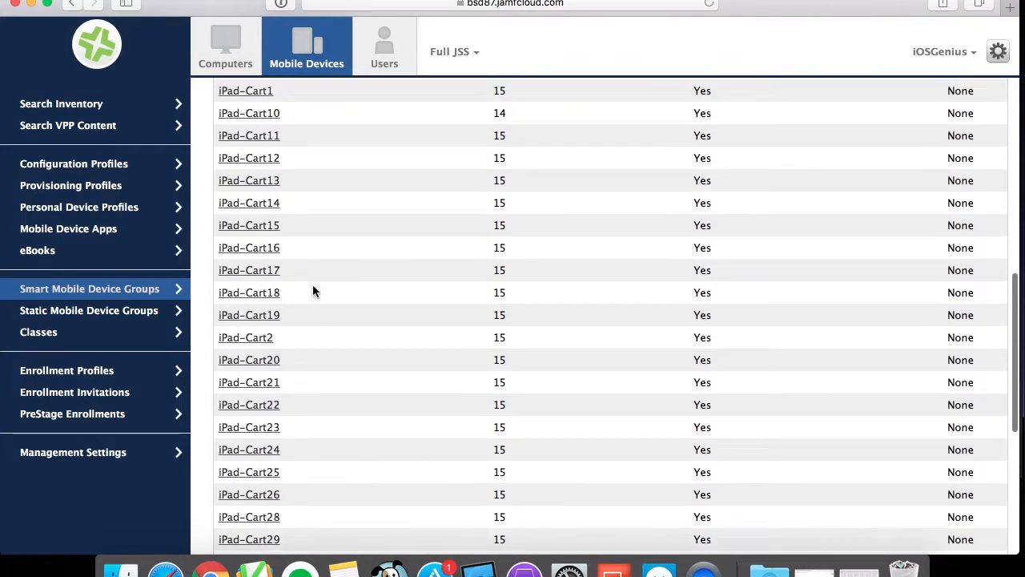
click(269, 270)
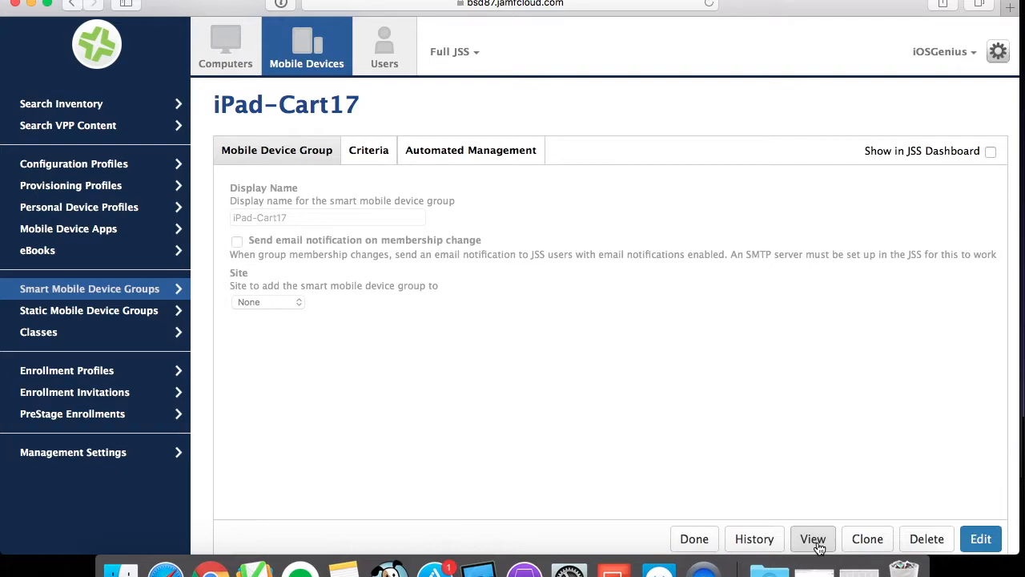
click(815, 541)
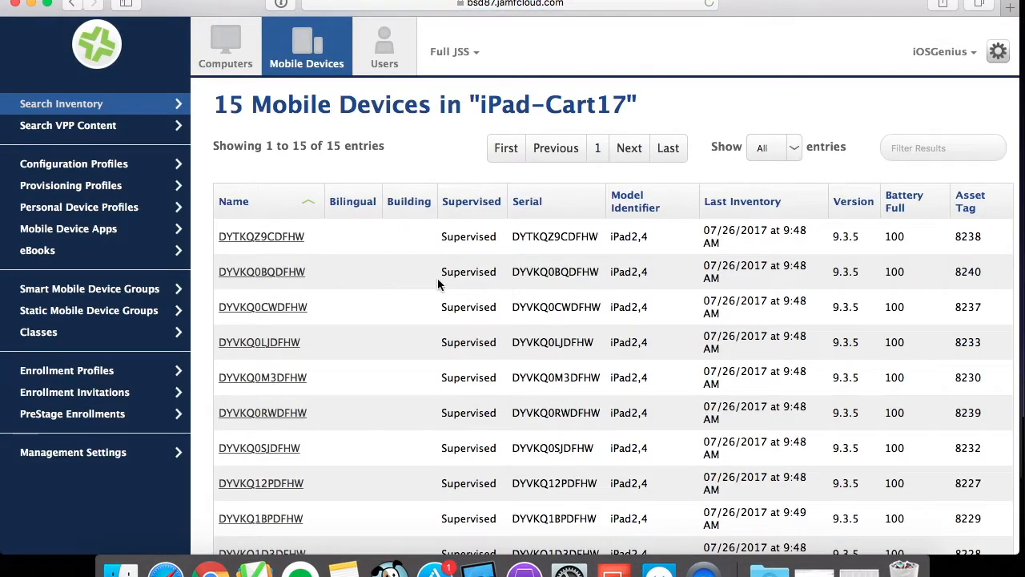
Open one member device's management commands and inspect the failed commands' errors.
click(264, 377)
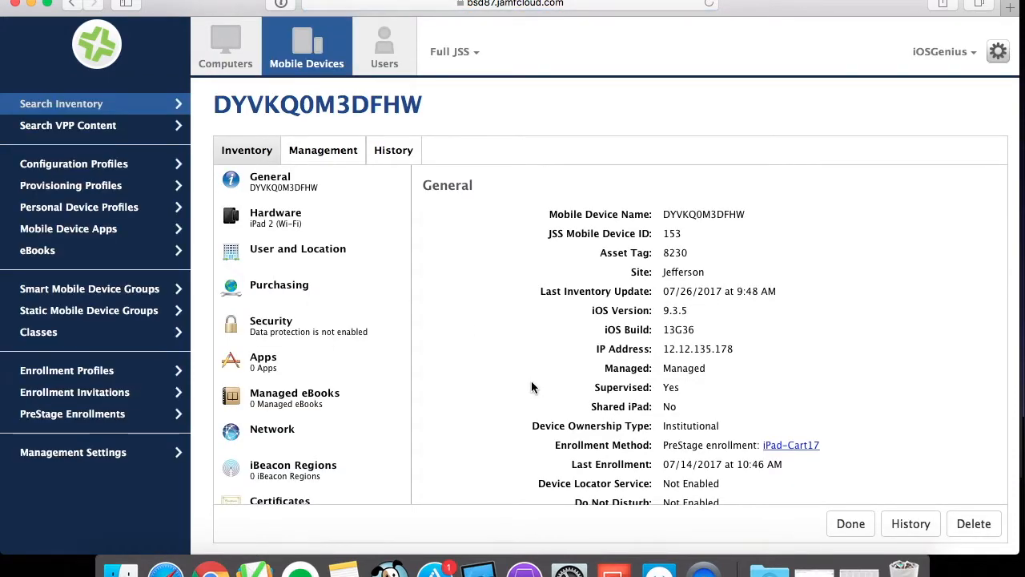
click(330, 153)
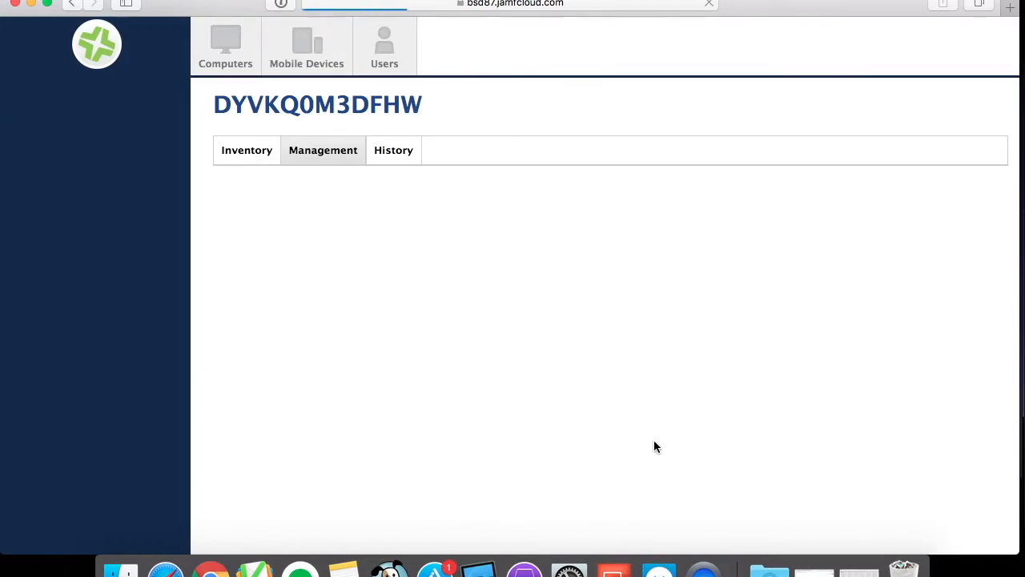
scroll(653, 440, down, 5)
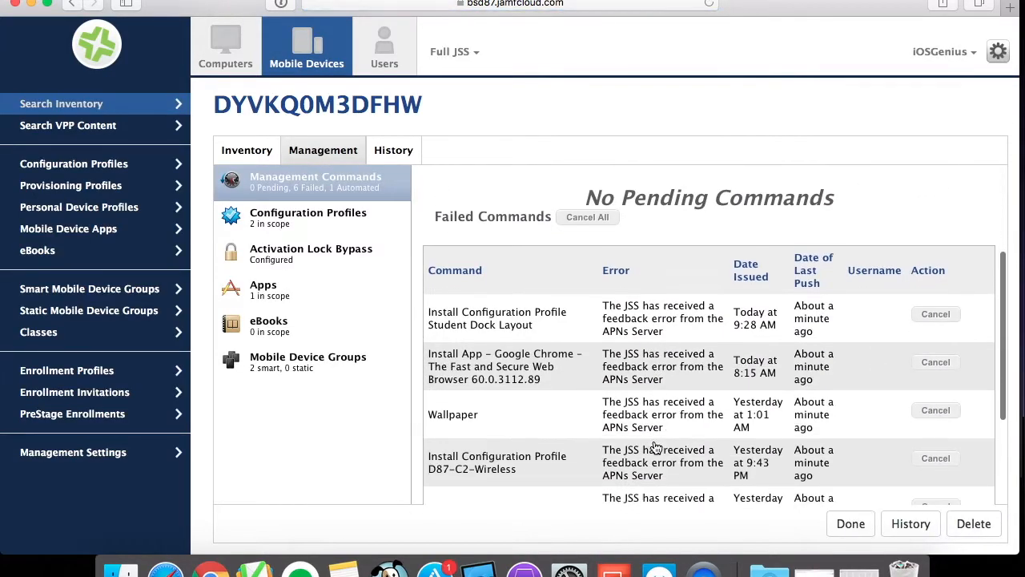
scroll(654, 446, down, 1)
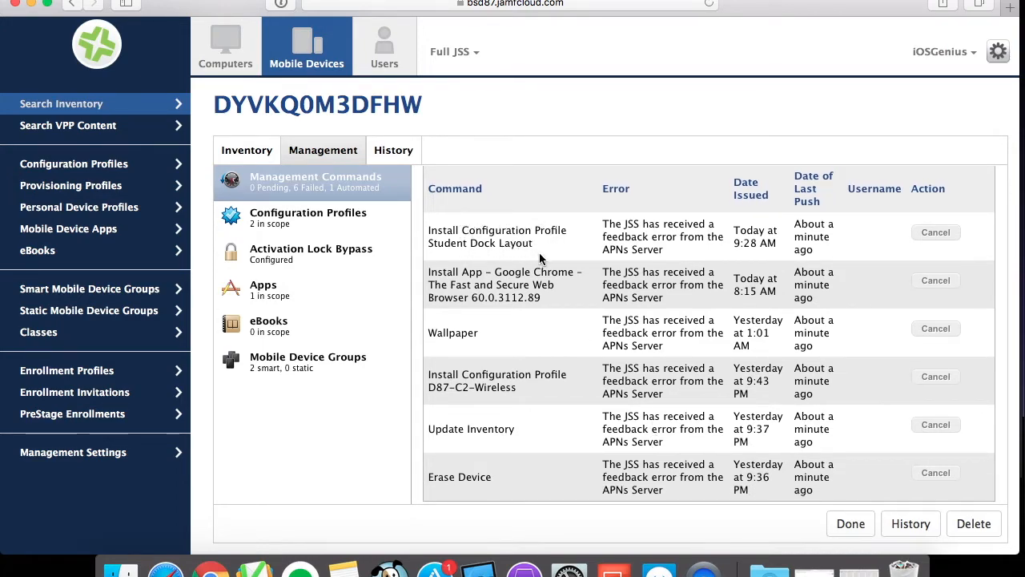
drag(660, 225, 707, 250)
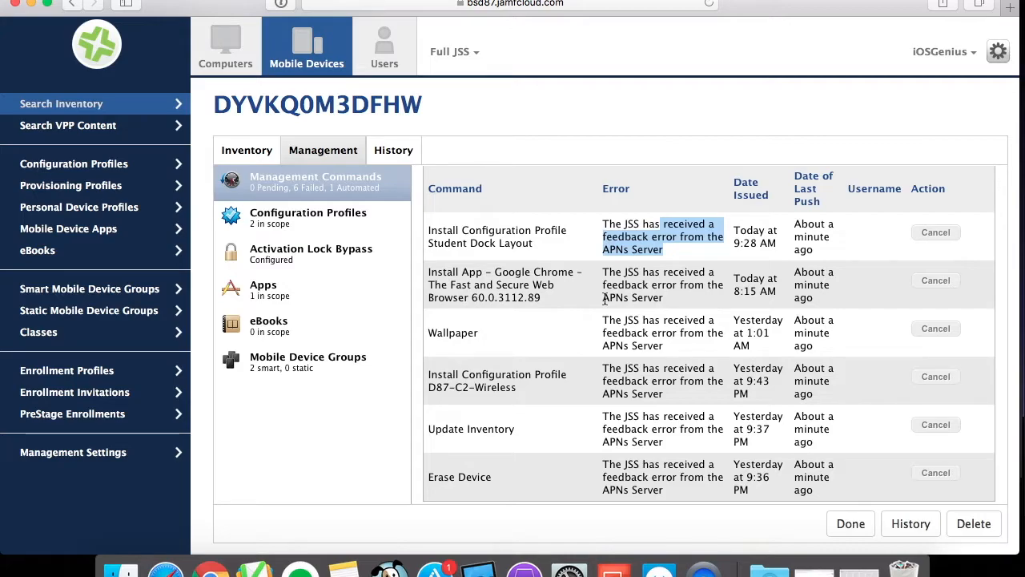
Open the Jamf Pro settings in a new tab and go to Push Certificates.
right_click(998, 54)
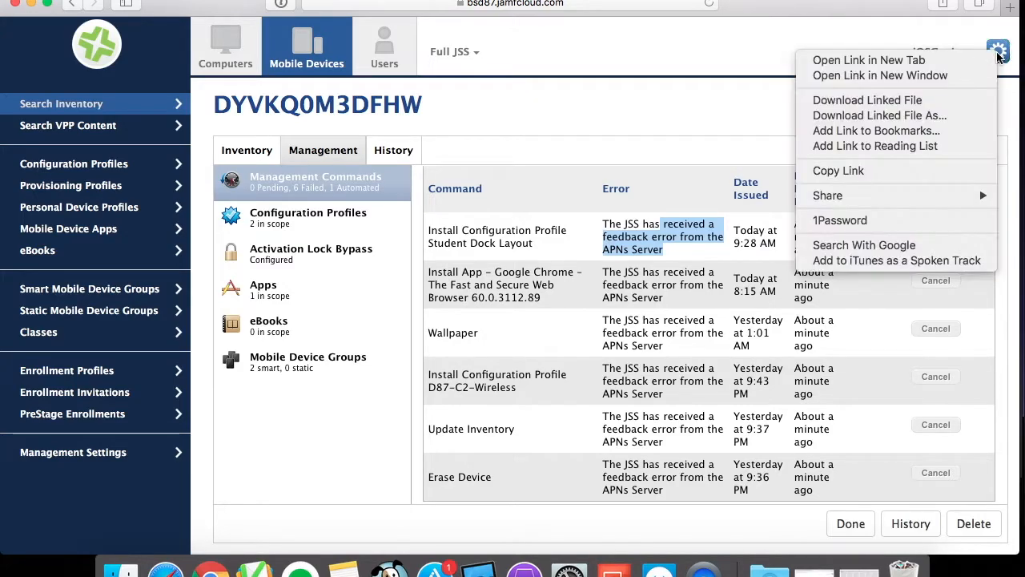
click(934, 61)
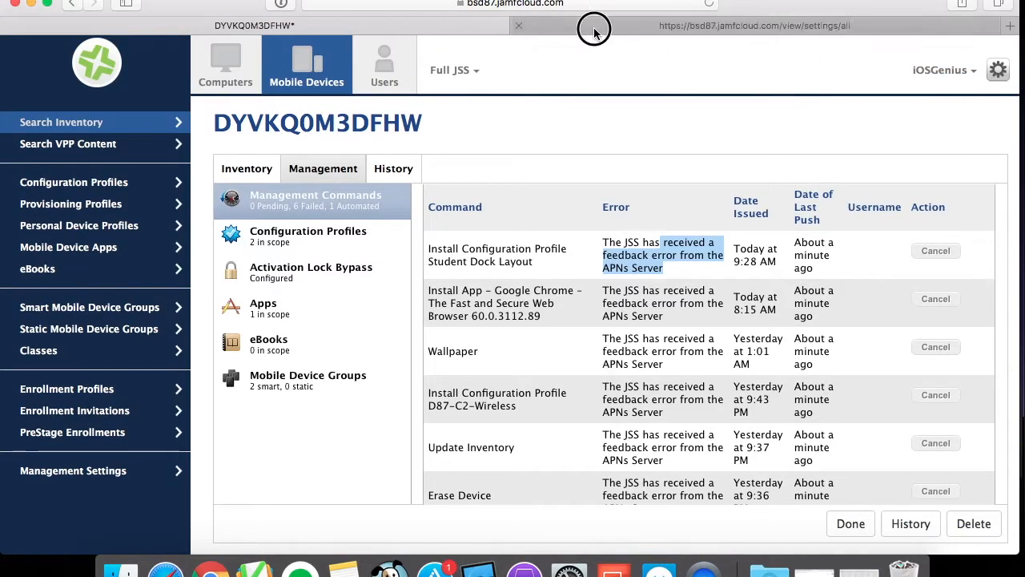
click(593, 30)
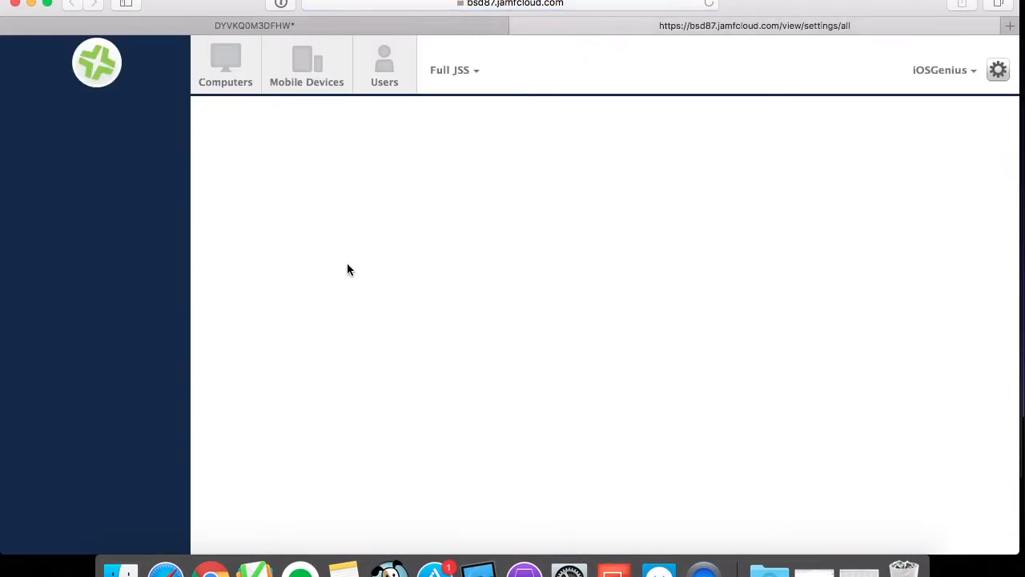
scroll(437, 450, down, 5)
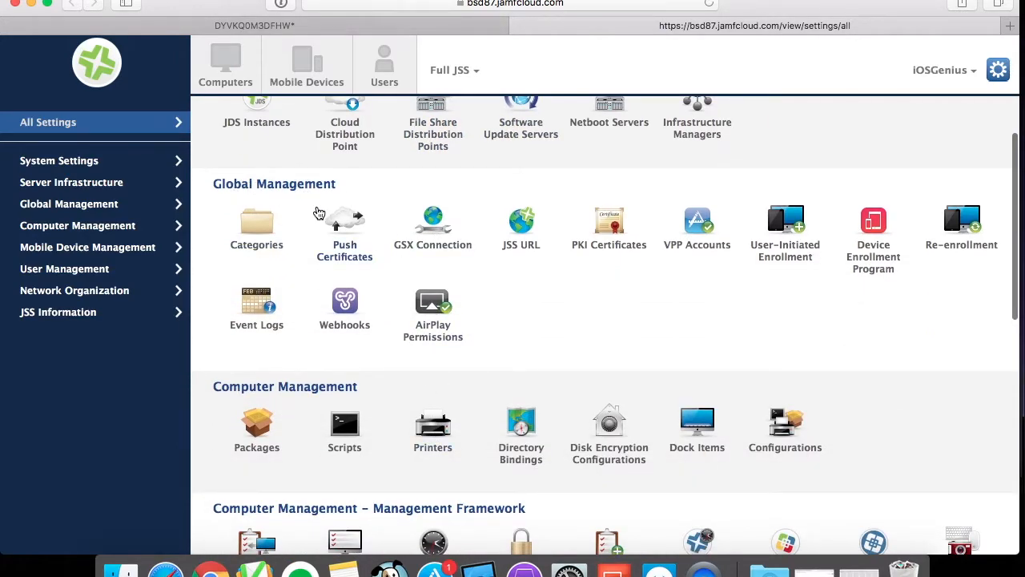
click(346, 253)
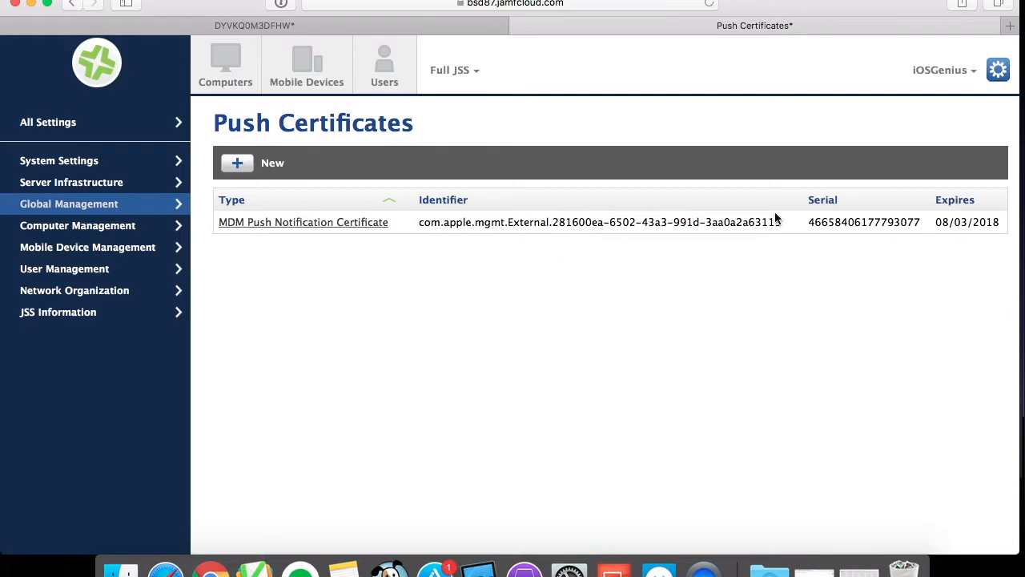
Open the MDM Push Notification Certificate and examine its topic, serial and expiration date.
drag(780, 219, 751, 222)
drag(852, 222, 913, 224)
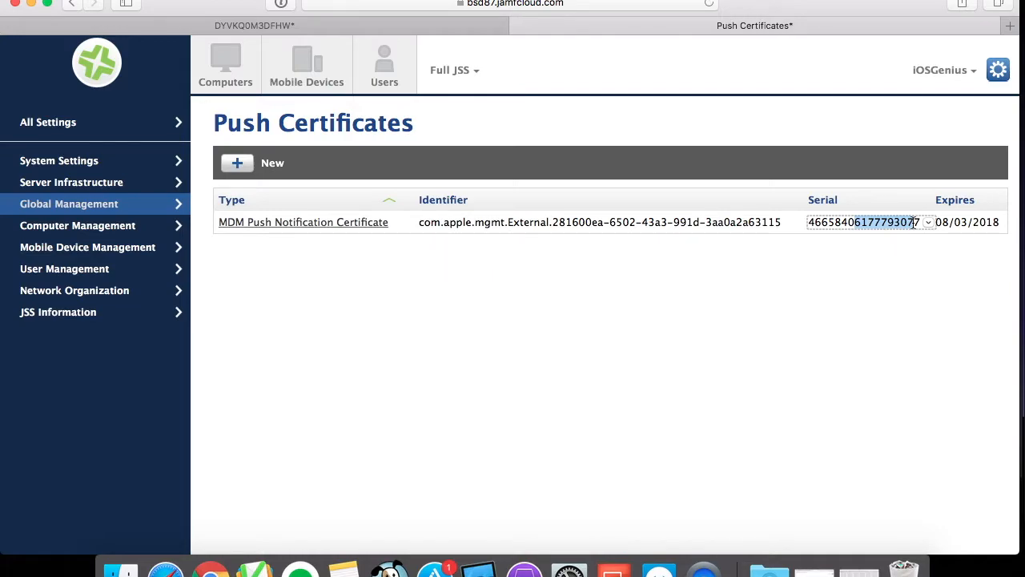
click(361, 224)
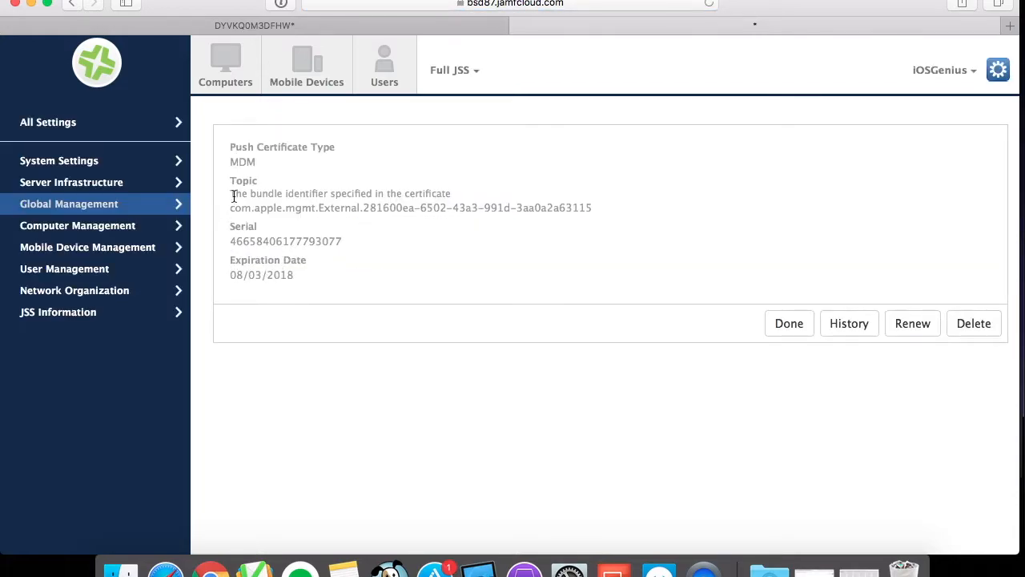
drag(230, 207, 556, 205)
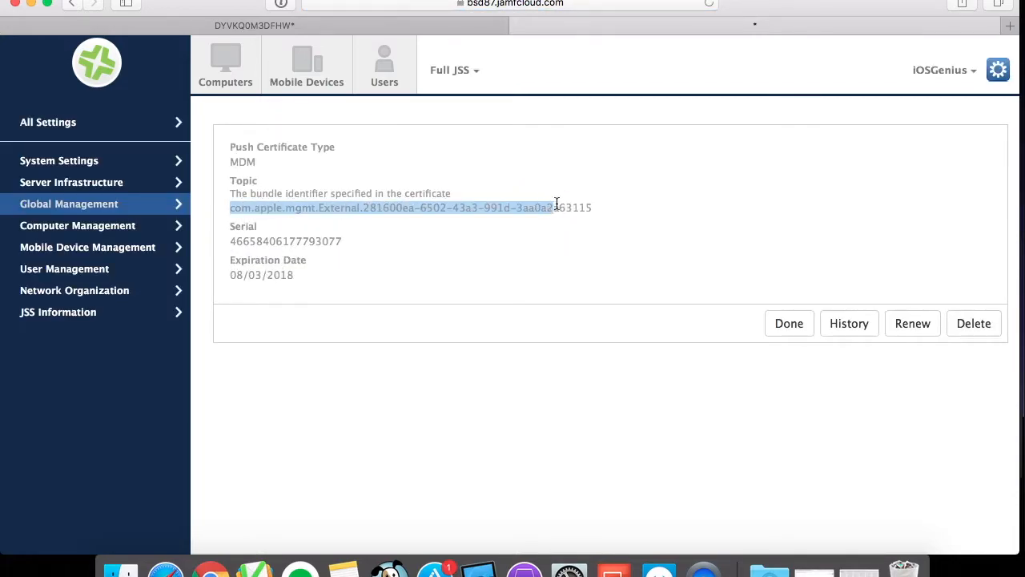
drag(243, 241, 341, 241)
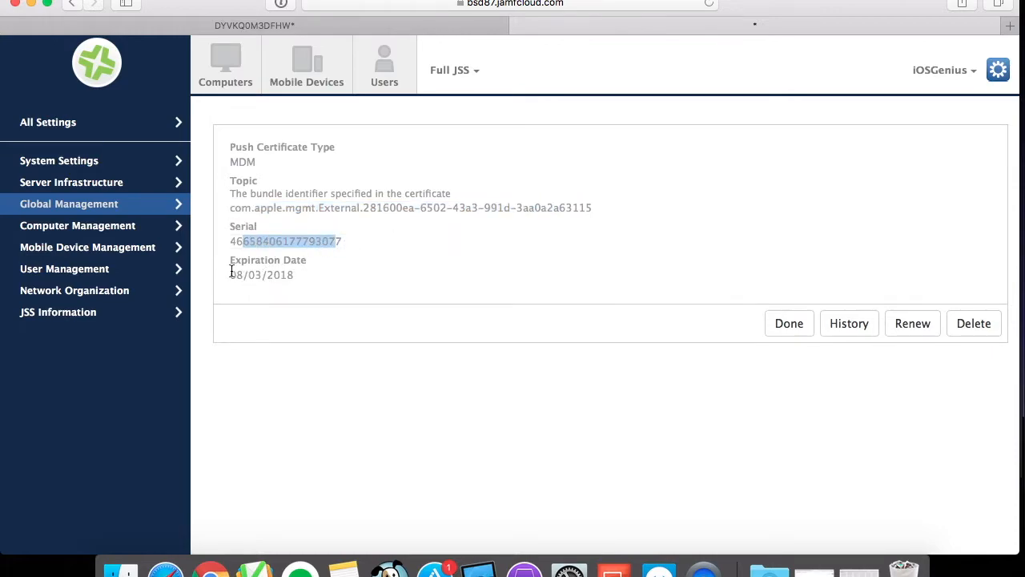
click(249, 276)
drag(249, 276, 297, 272)
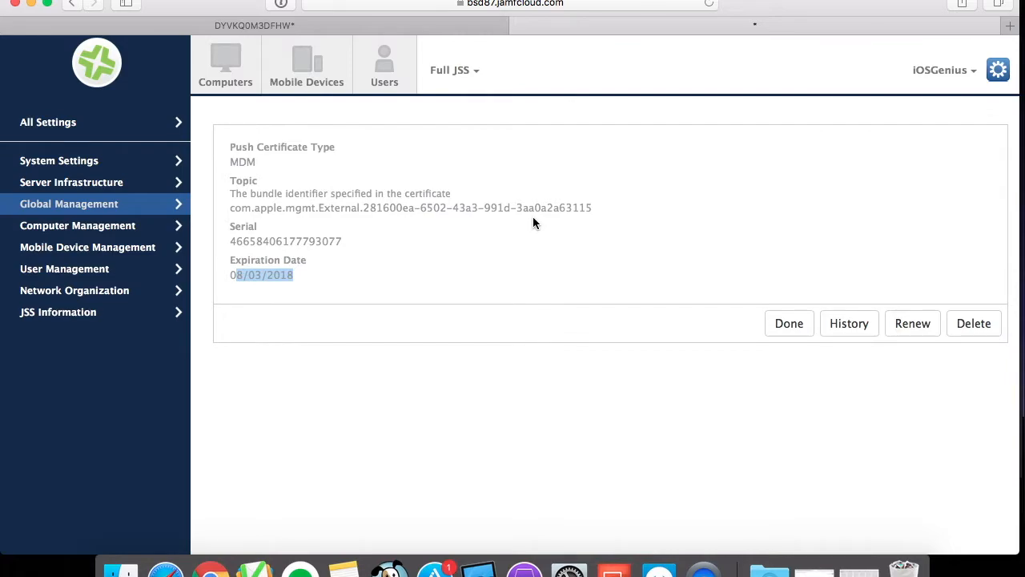
drag(561, 209, 596, 211)
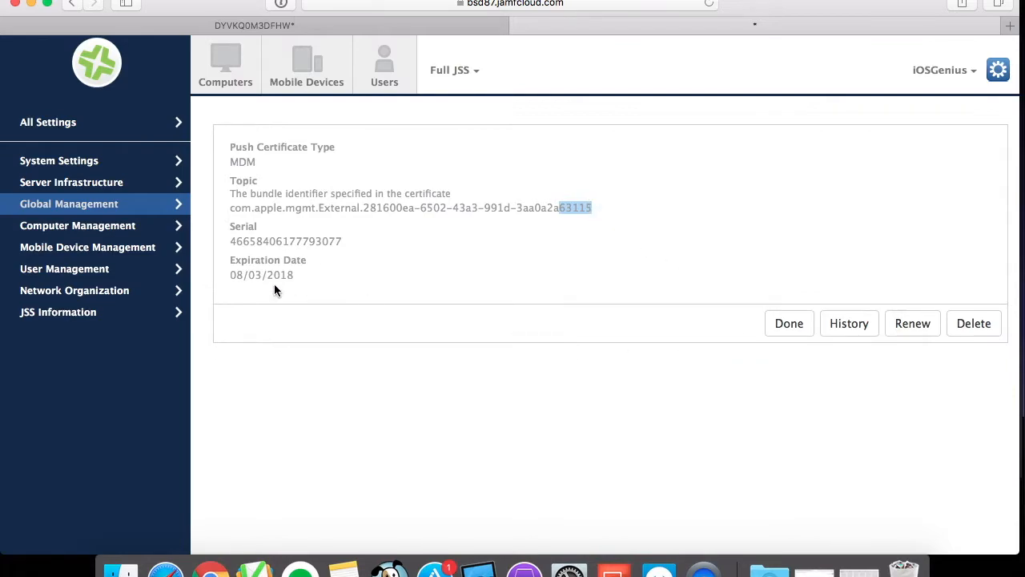
Return to the device's management commands and review the failed commands' errors and the automated commands.
click(321, 23)
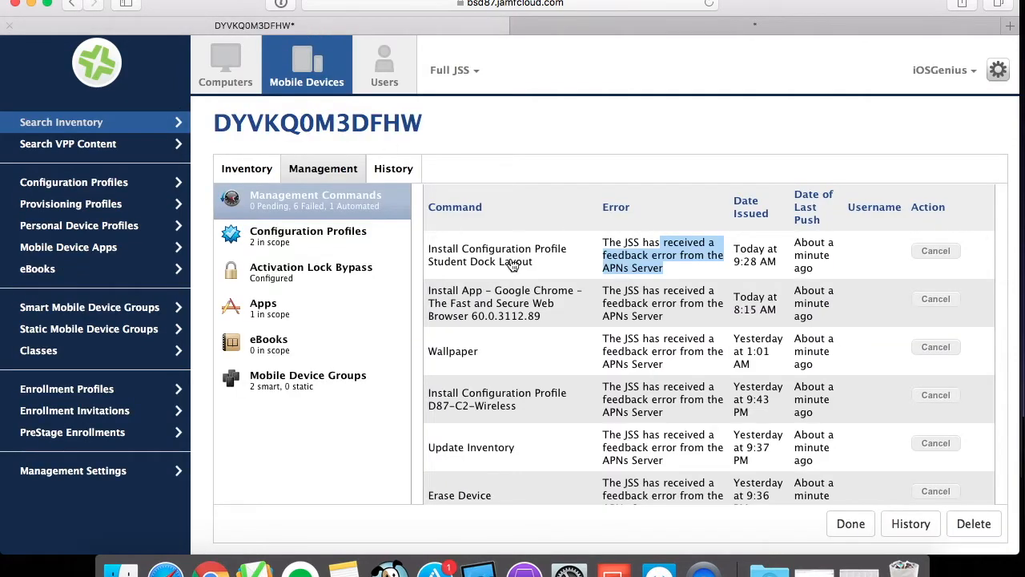
drag(604, 363, 664, 368)
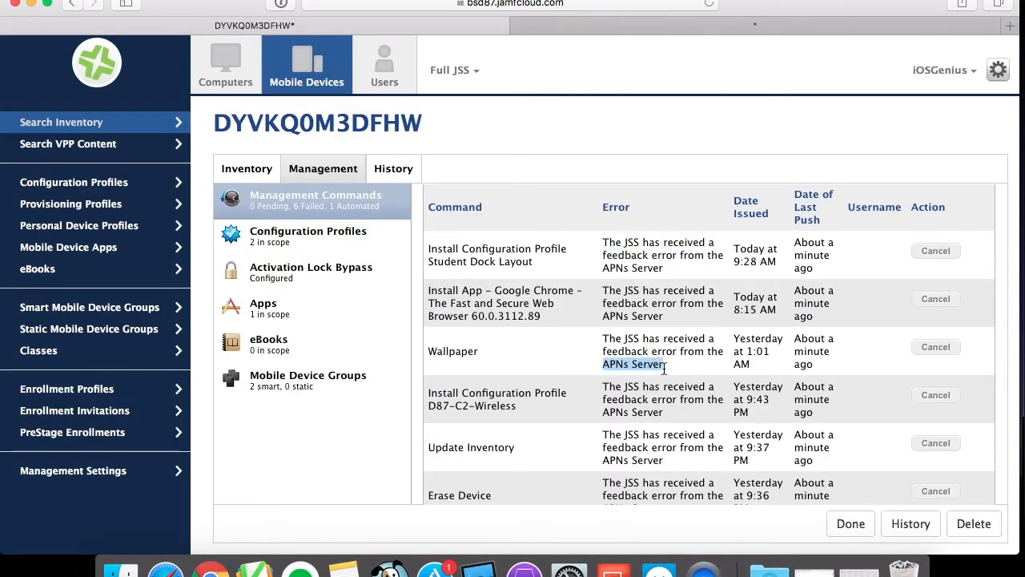
scroll(663, 445, down, 5)
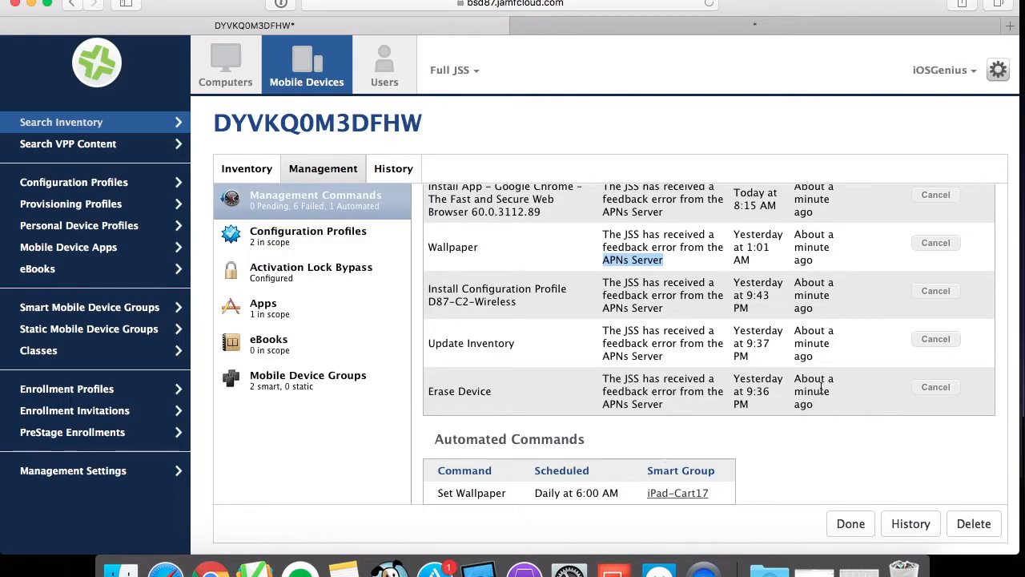
scroll(788, 356, up, 5)
scroll(788, 356, down, 2)
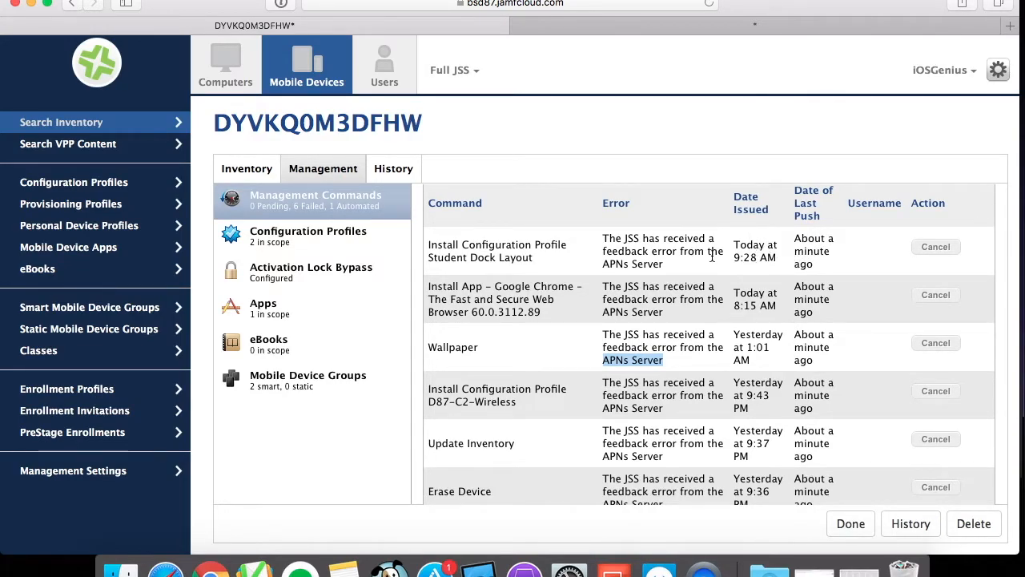
drag(603, 242, 670, 266)
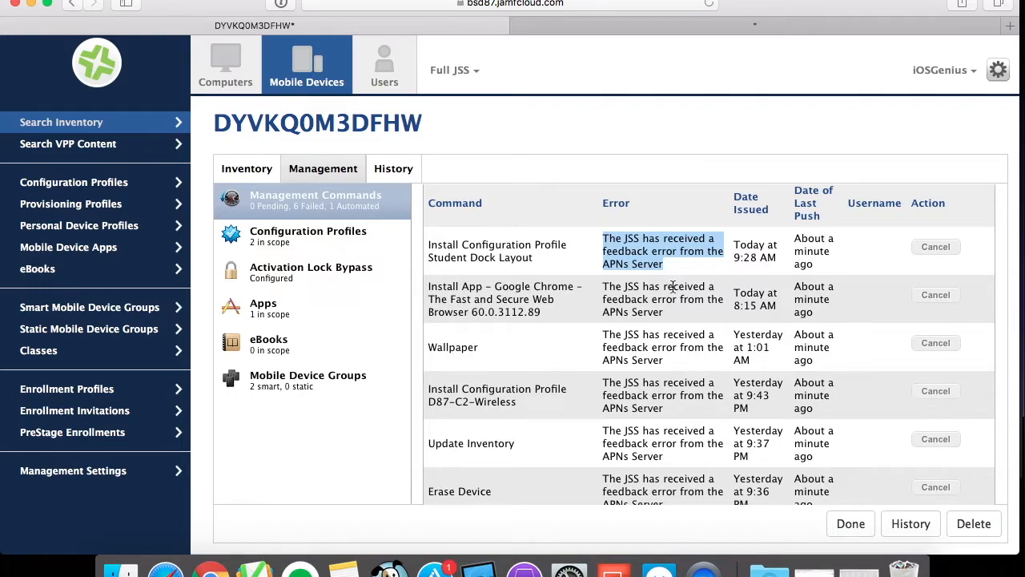
scroll(660, 342, down, 5)
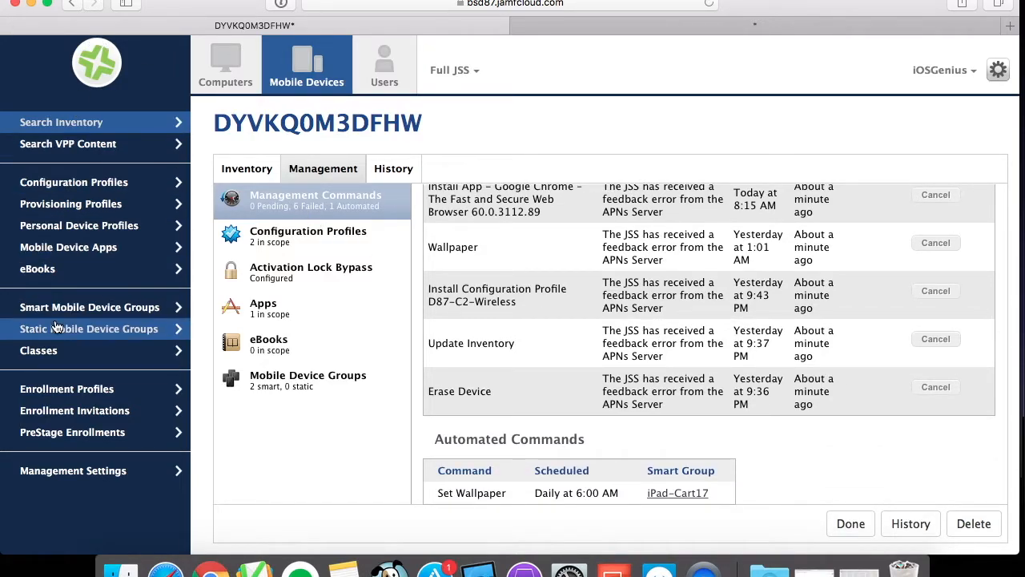
Open the iPad-Cart17 smart group from Smart Mobile Device Groups and view its member devices.
click(93, 308)
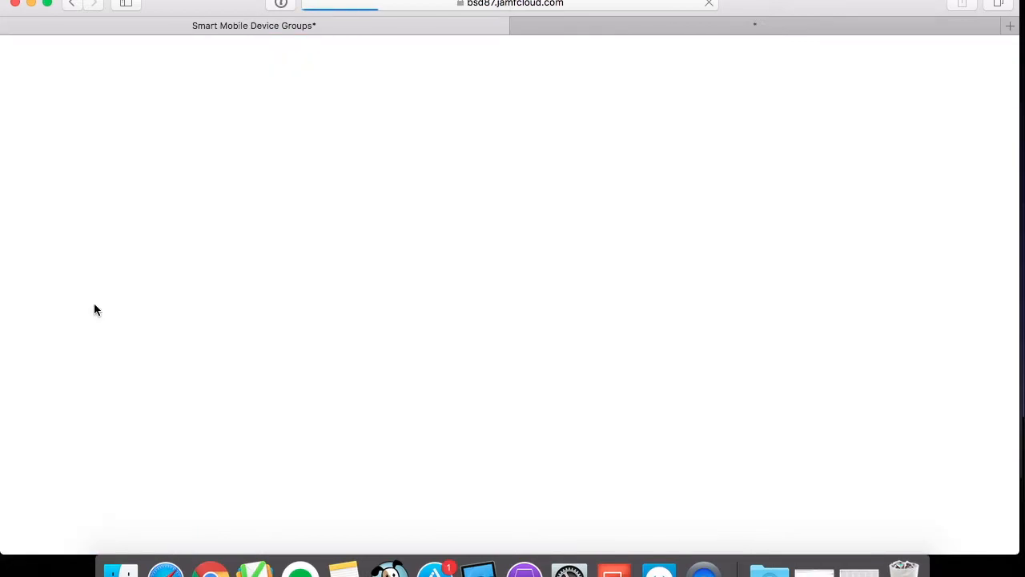
scroll(345, 490, down, 20)
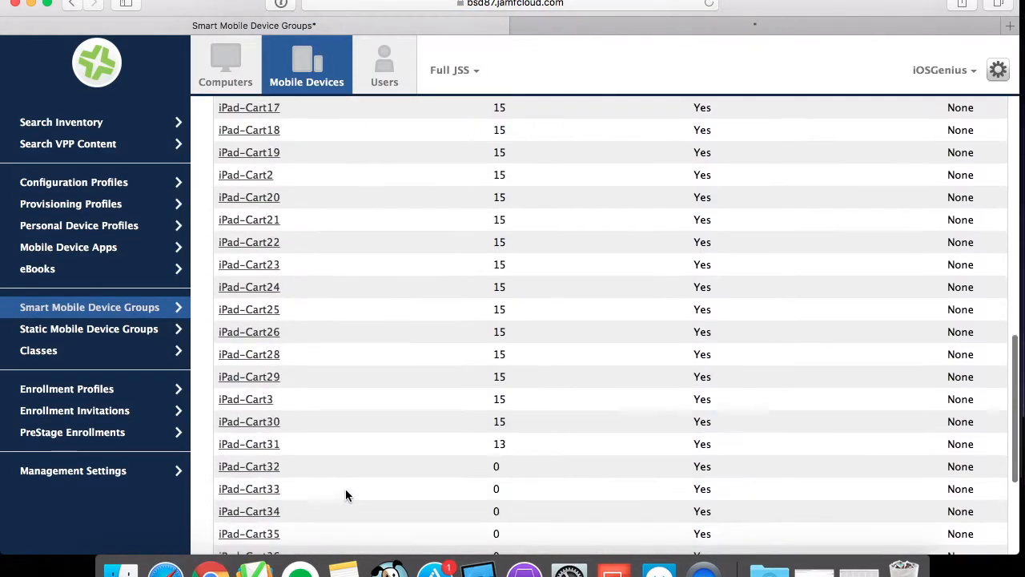
scroll(308, 330, up, 5)
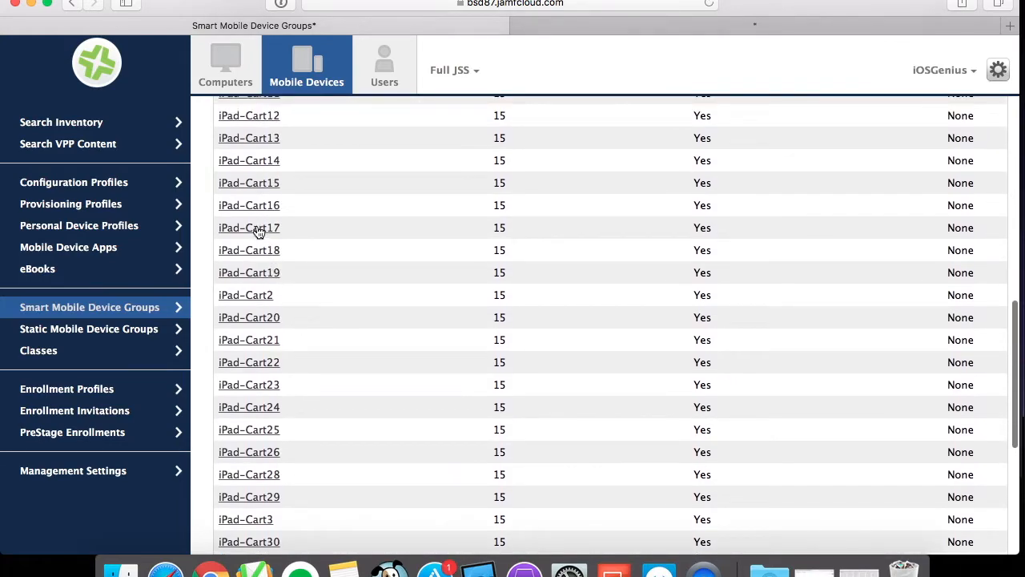
click(258, 230)
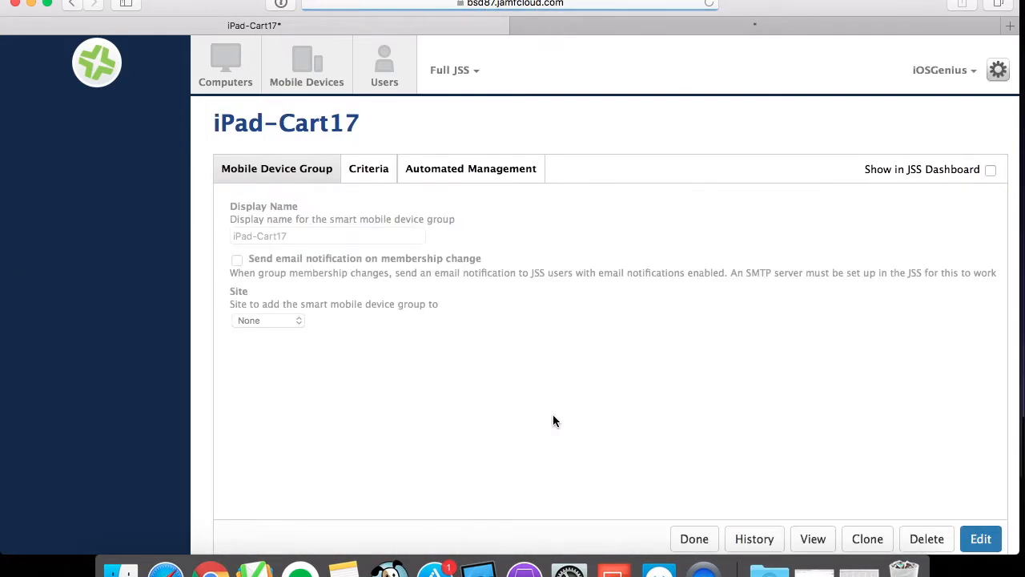
click(813, 538)
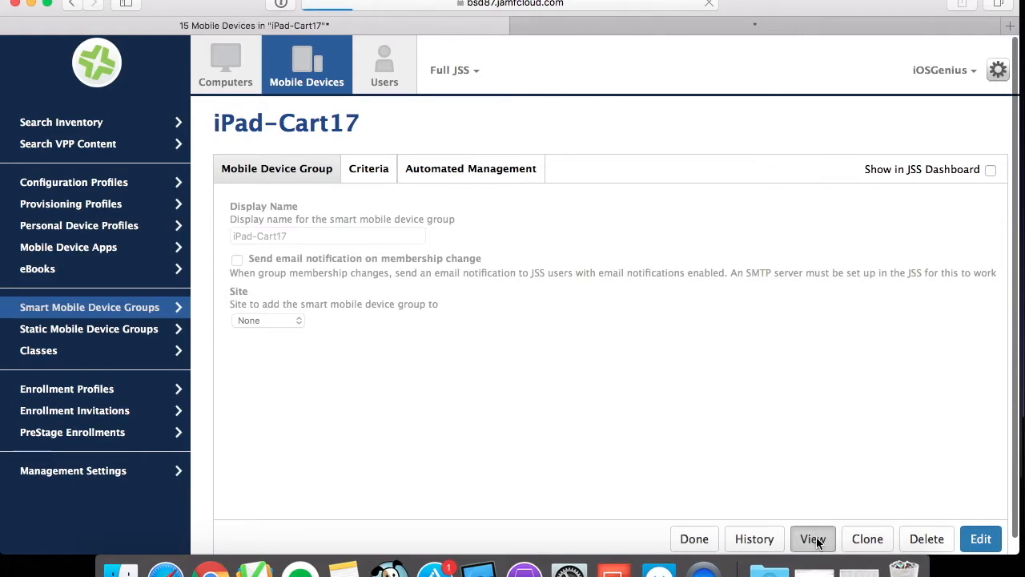
scroll(524, 312, down, 5)
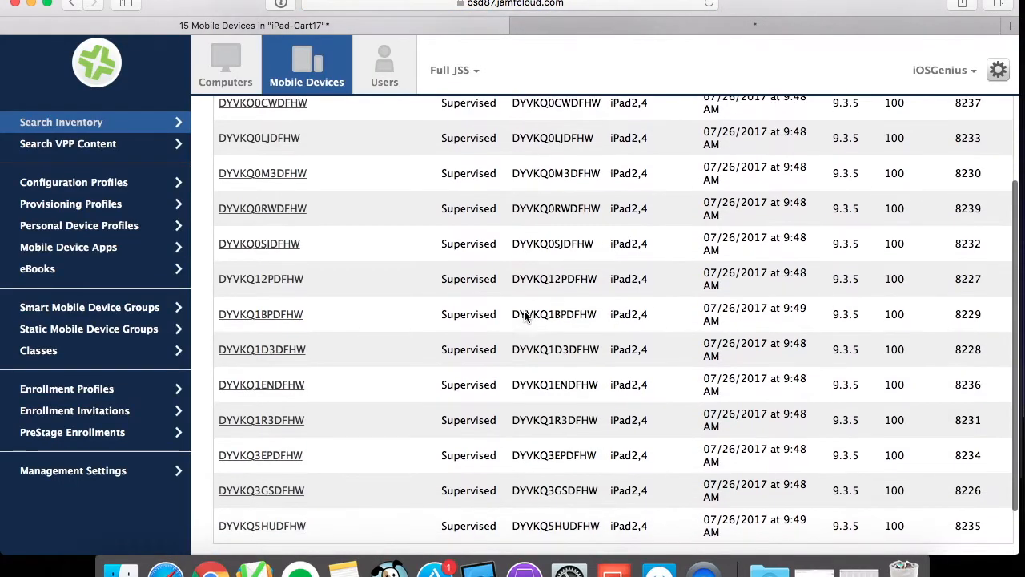
scroll(525, 312, up, 3)
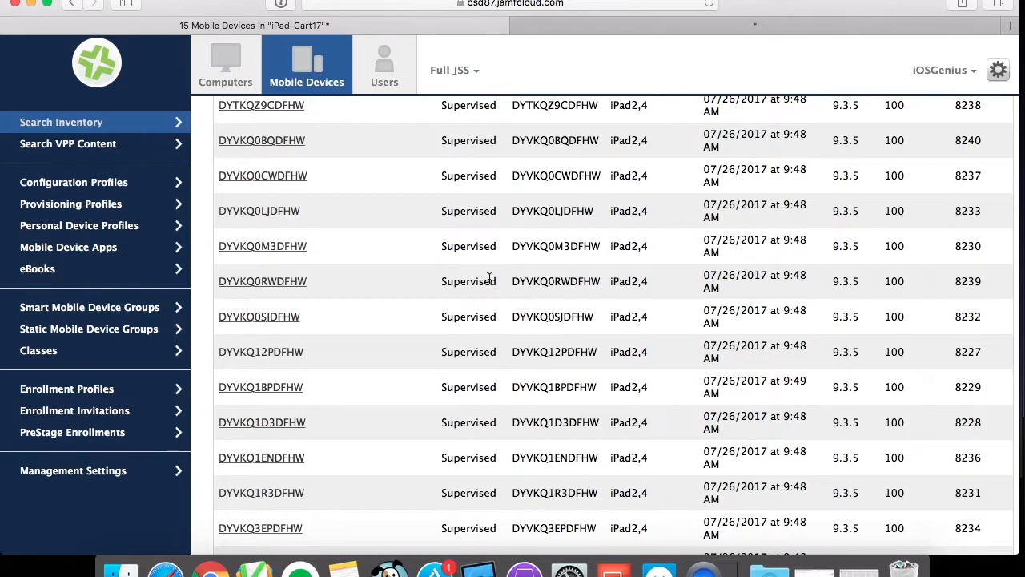
Switch to Apple Configurator 2 and compare its connected devices with the iPad-Cart17 member list in the browser.
click(31, 5)
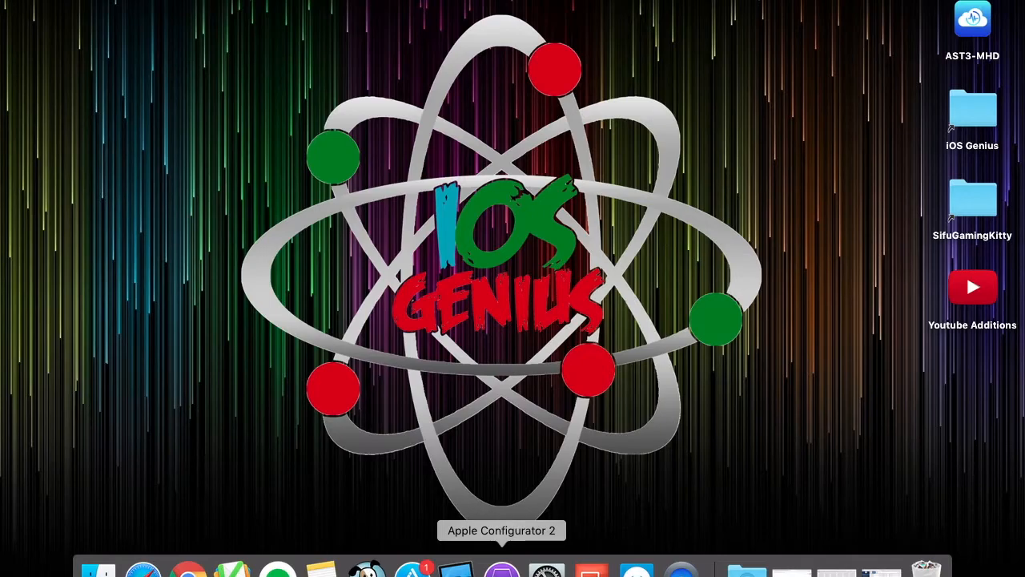
click(502, 569)
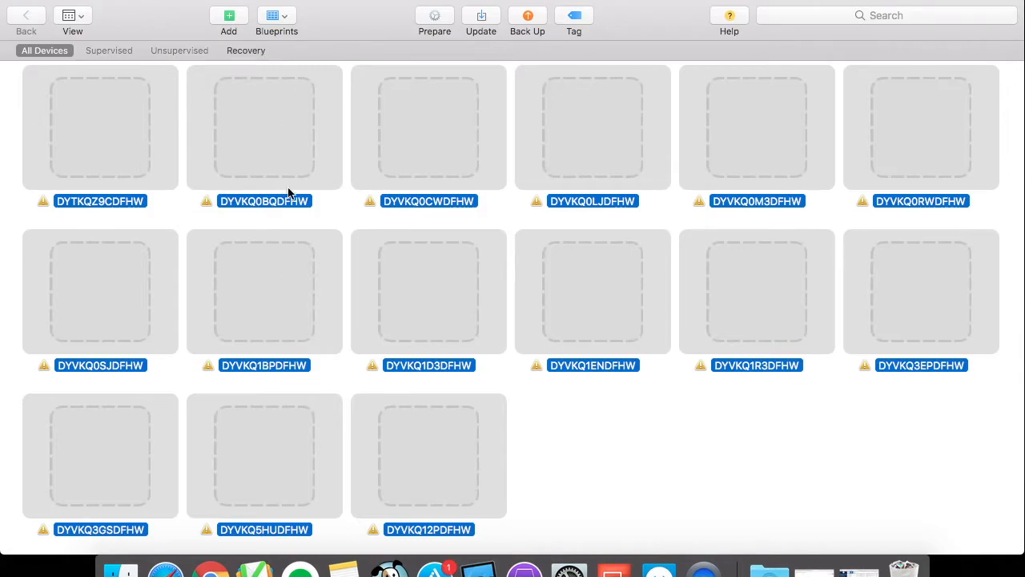
drag(378, 24, 377, 78)
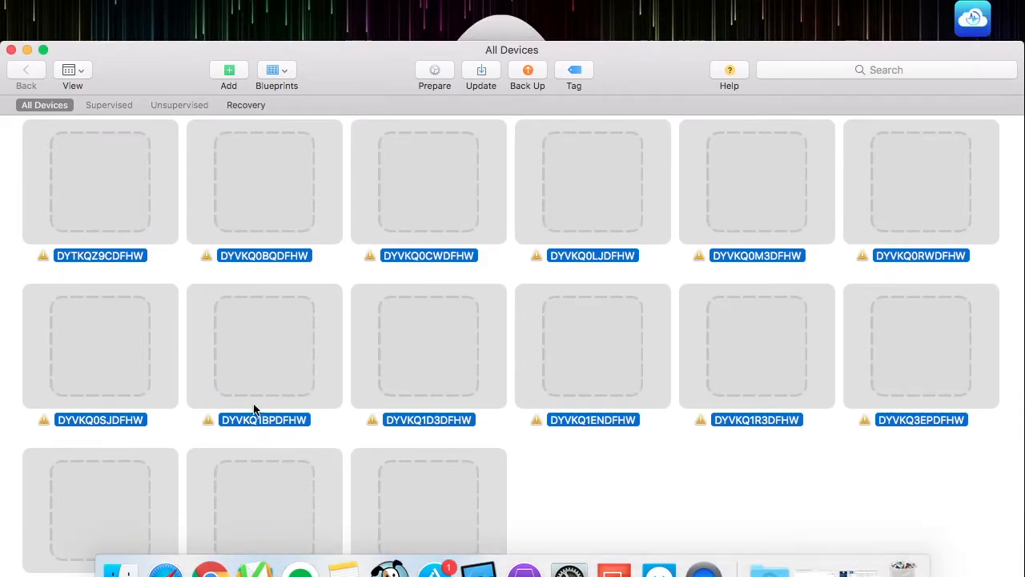
drag(359, 76, 353, 157)
click(165, 567)
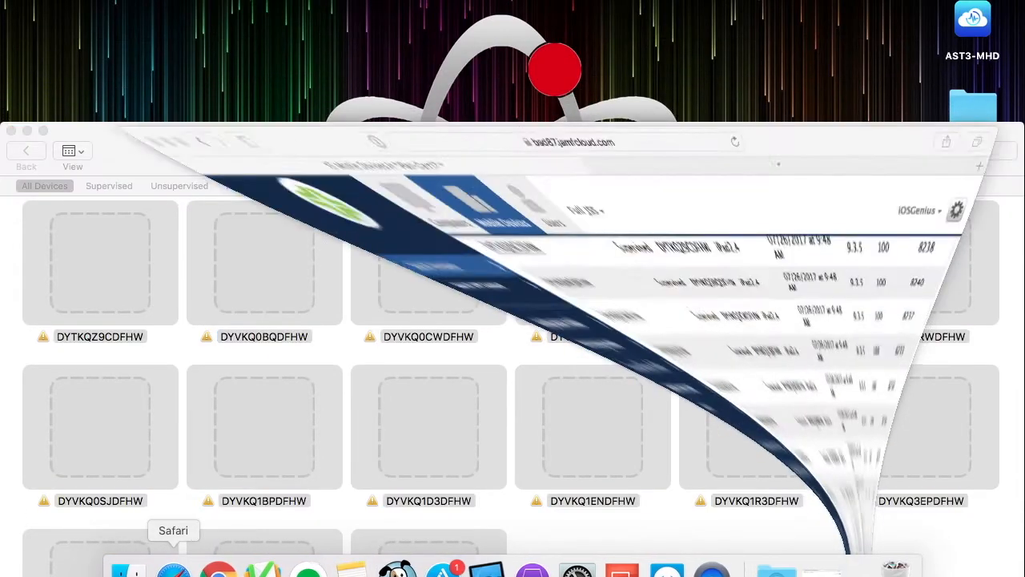
scroll(671, 246, up, 4)
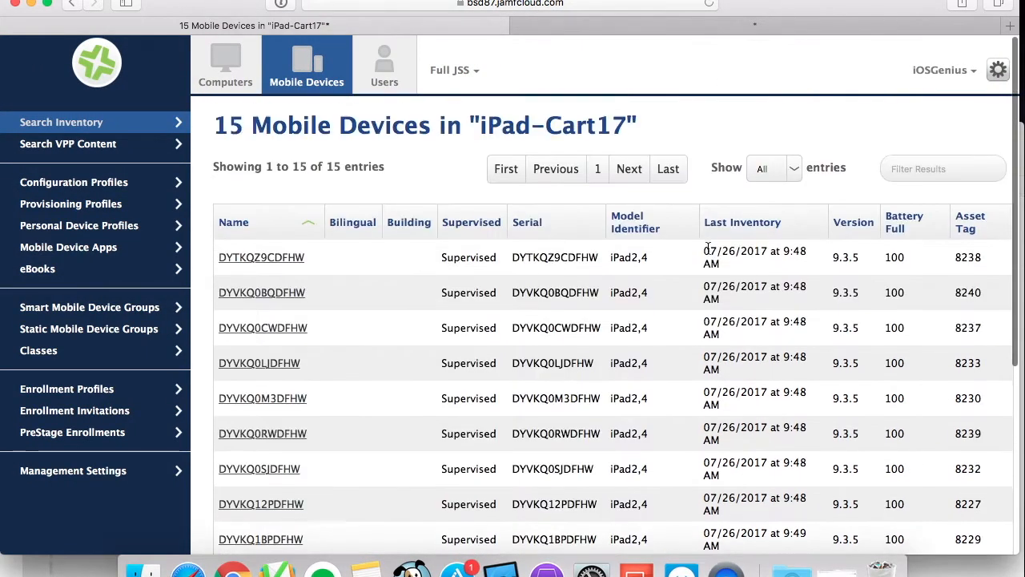
click(917, 166)
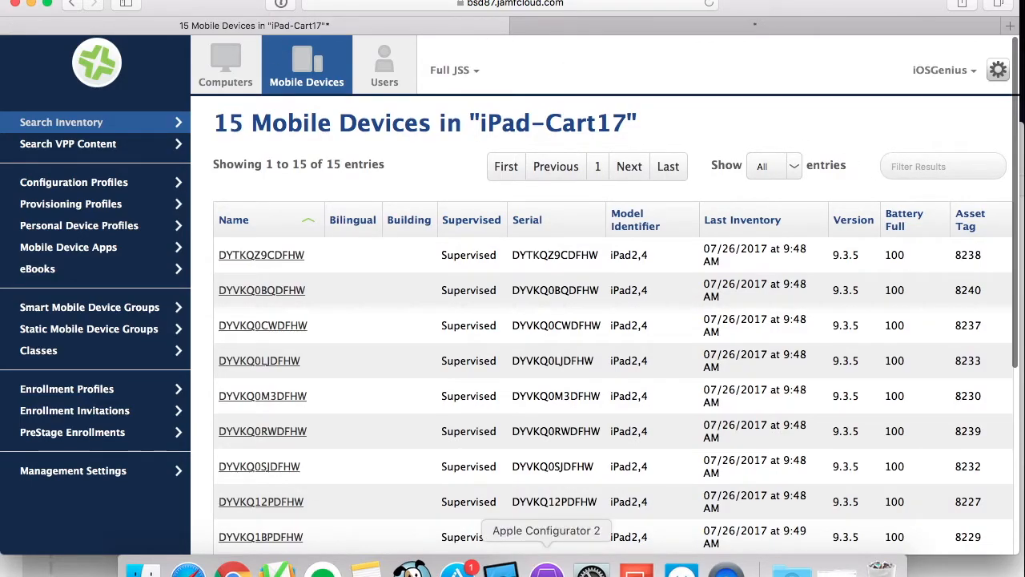
Open the first connected iPad in Apple Configurator 2 and browse its Info, Apps, Profiles and Console sections.
click(546, 569)
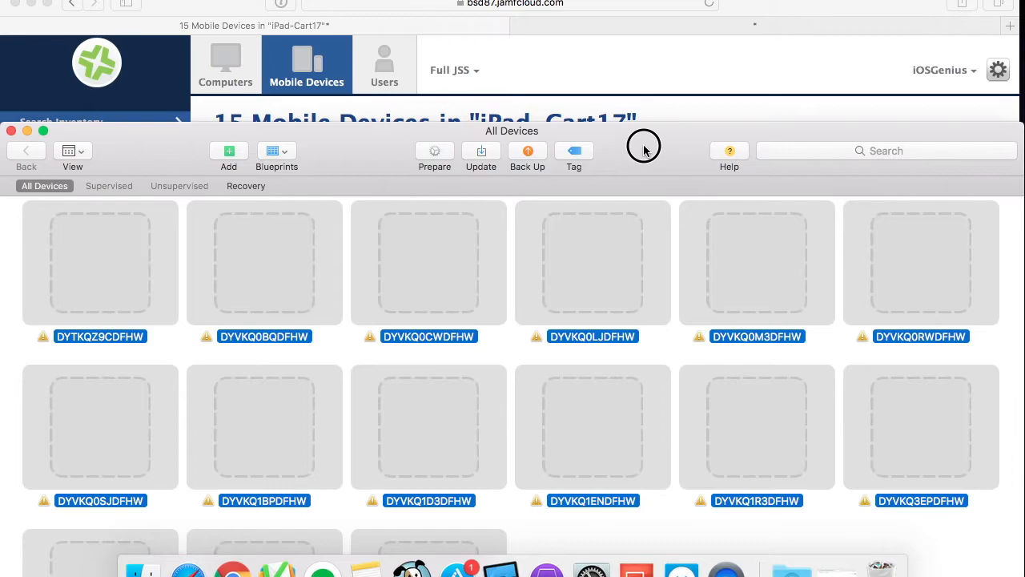
drag(643, 146, 643, 256)
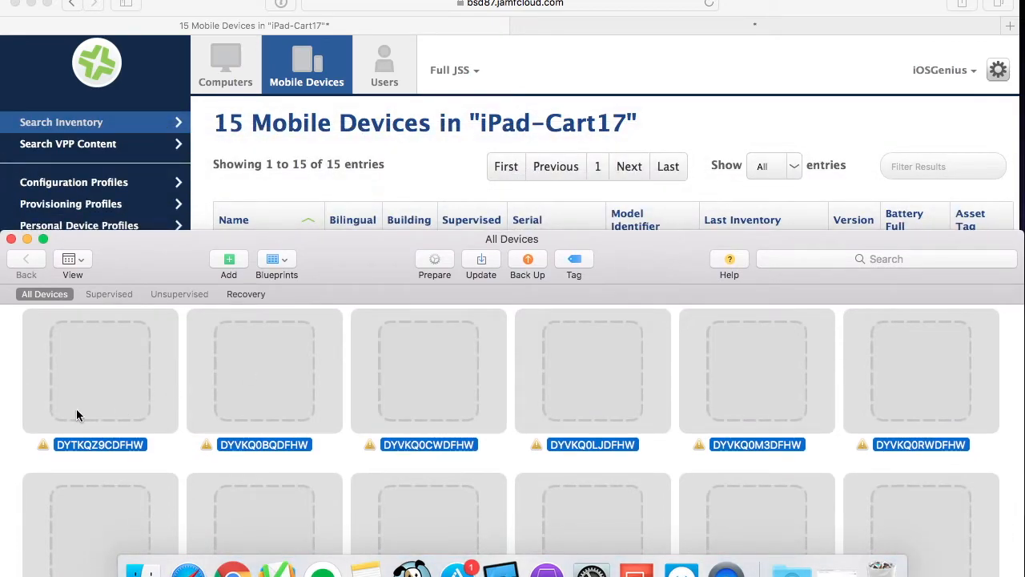
double_click(109, 386)
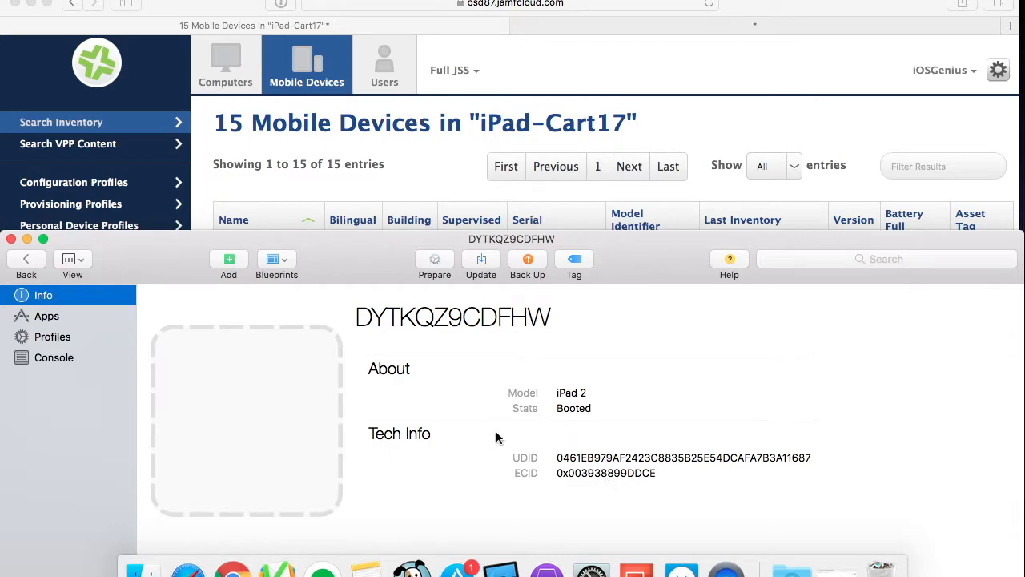
drag(337, 283, 318, 169)
click(53, 221)
click(52, 239)
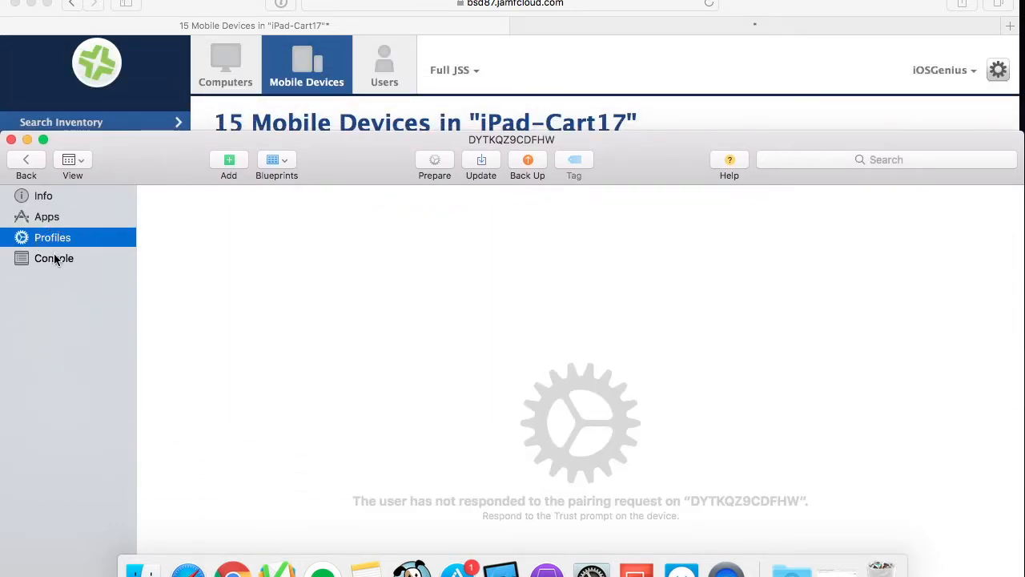
click(54, 258)
click(48, 198)
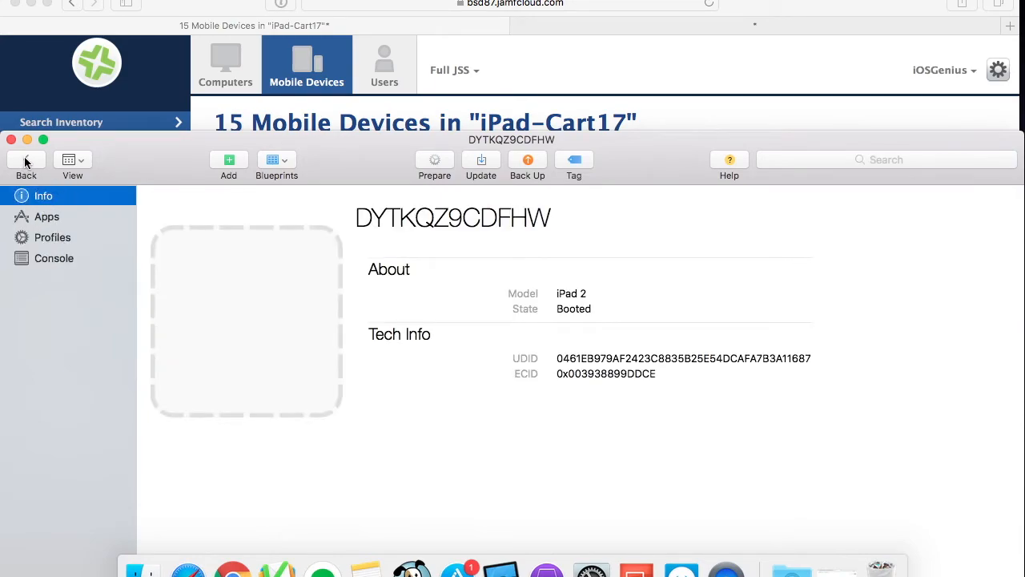
Return to the connected device grid and reopen the first iPad's info from its context menu.
click(25, 160)
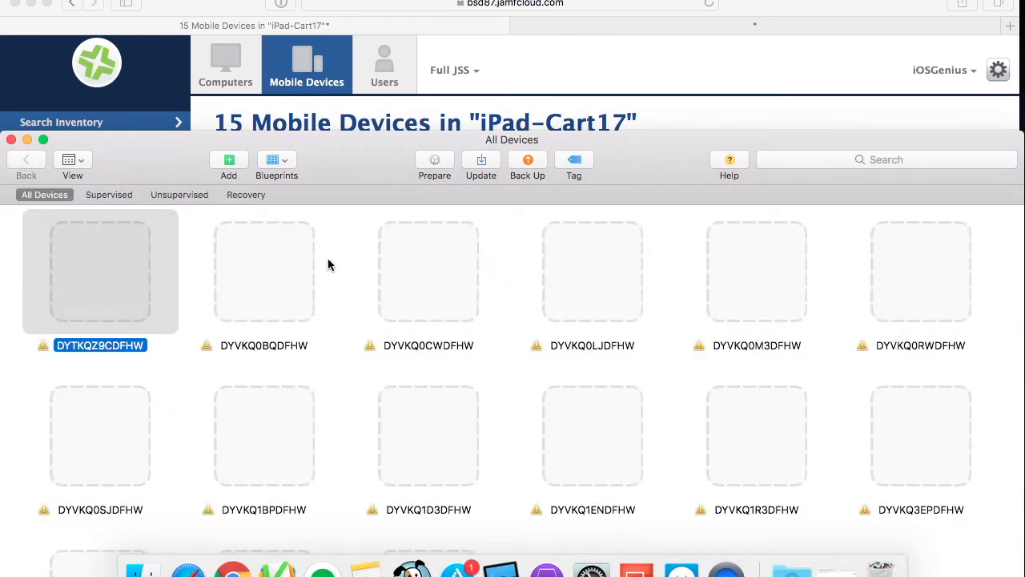
right_click(128, 347)
click(128, 347)
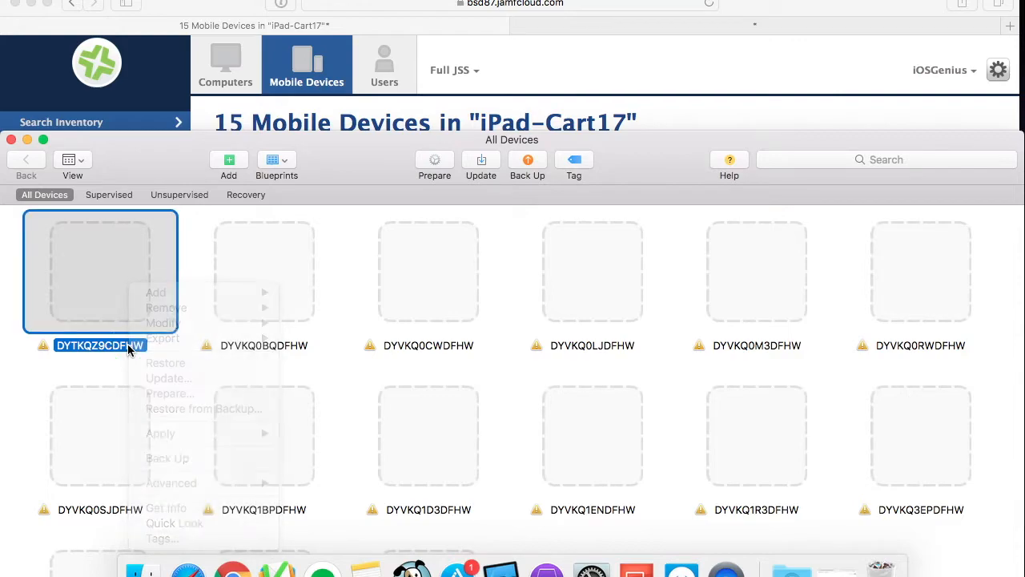
right_click(128, 347)
click(128, 347)
right_click(128, 347)
click(161, 483)
click(165, 508)
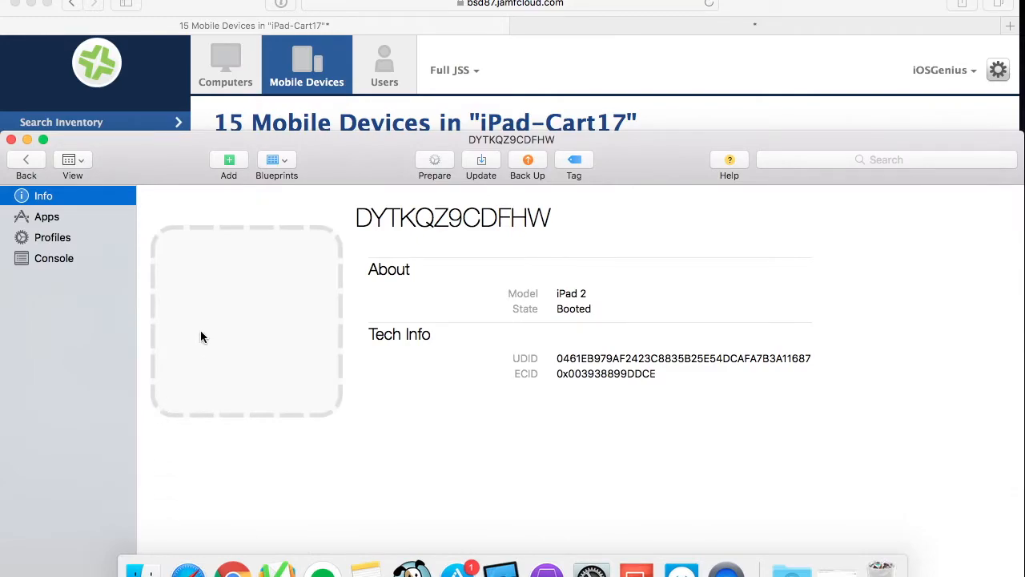
Filter the iPad-Cart17 member list in the browser for the serial DYTKQZ9CDFHW.
click(25, 160)
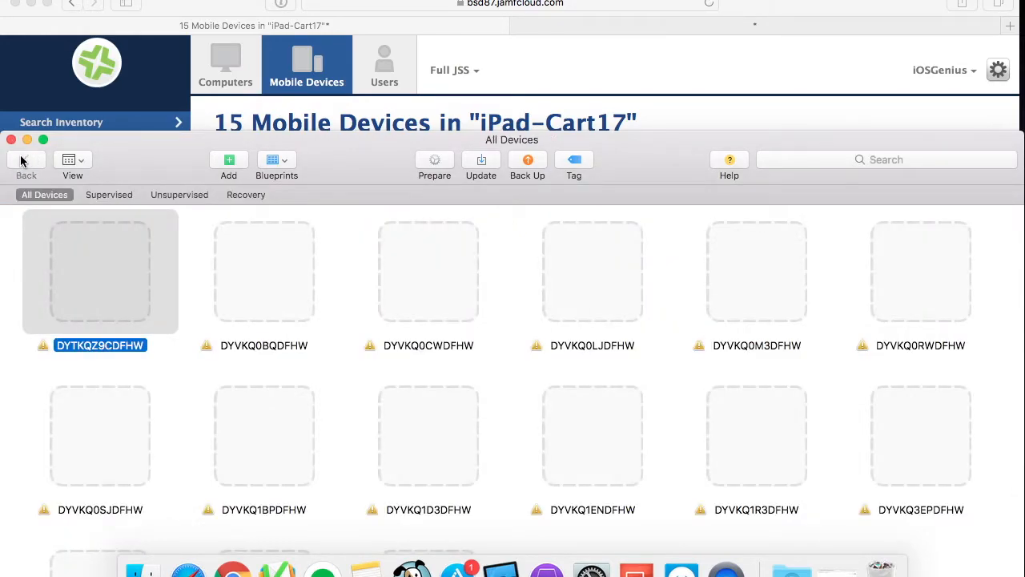
drag(375, 160, 978, 184)
drag(765, 180, 1014, 222)
drag(911, 12, 688, 23)
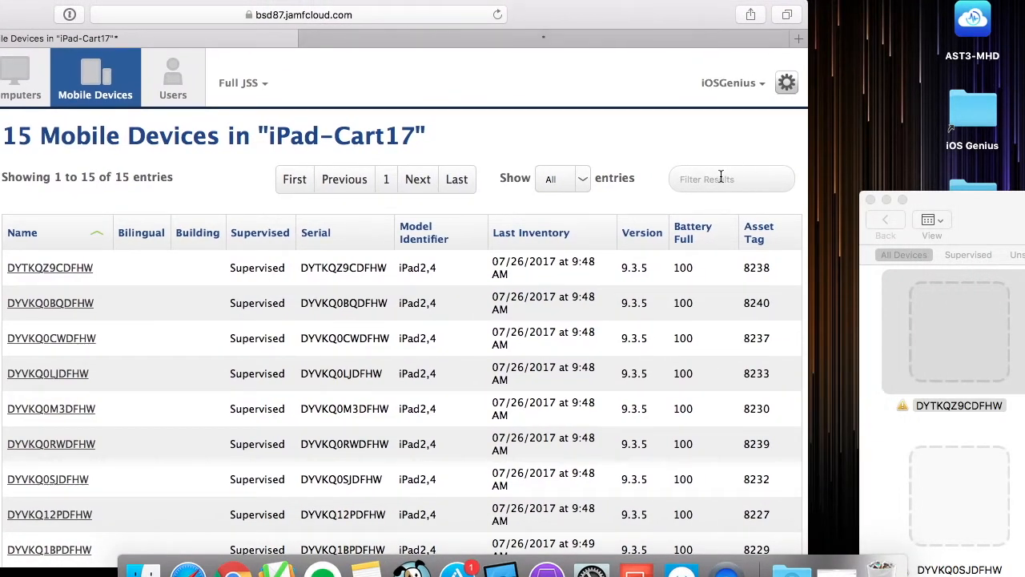
text(DYTKQZ9CDFHW)
key(super+a)
key(Return)
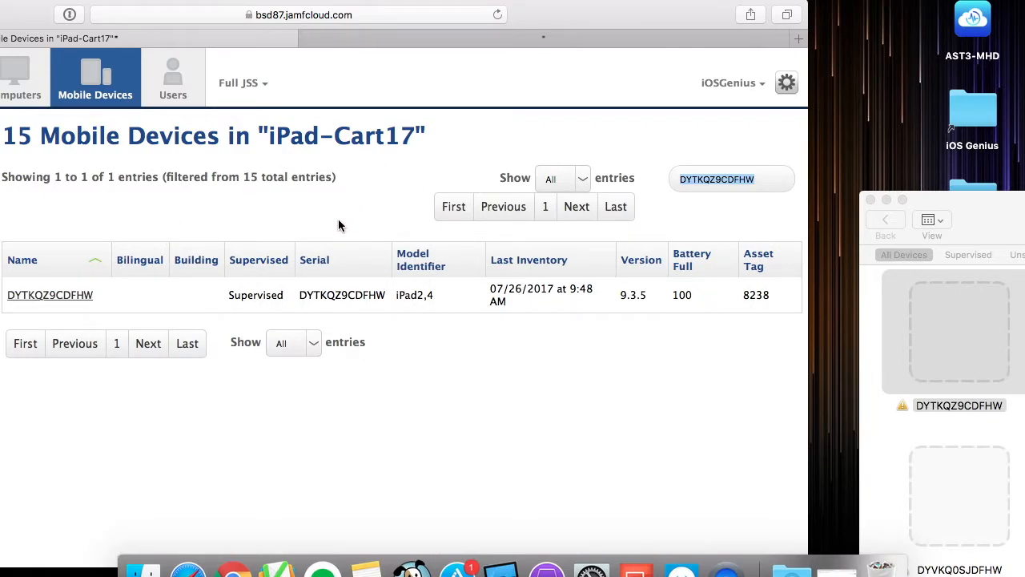
Select all 15 connected iPads in Apple Configurator 2 and restore them to factory settings.
drag(40, 24, 241, 4)
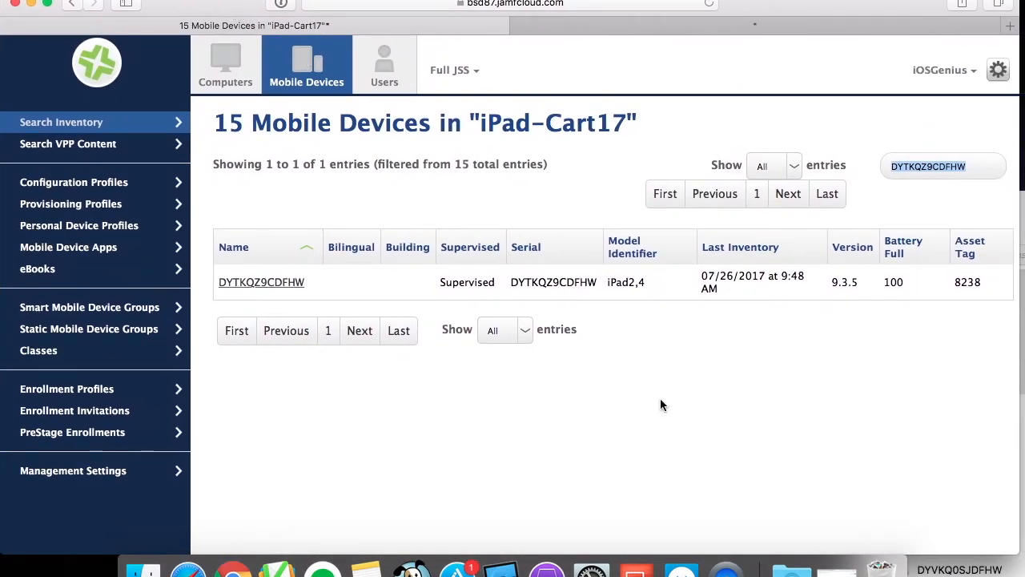
click(1023, 368)
drag(967, 198, 124, 50)
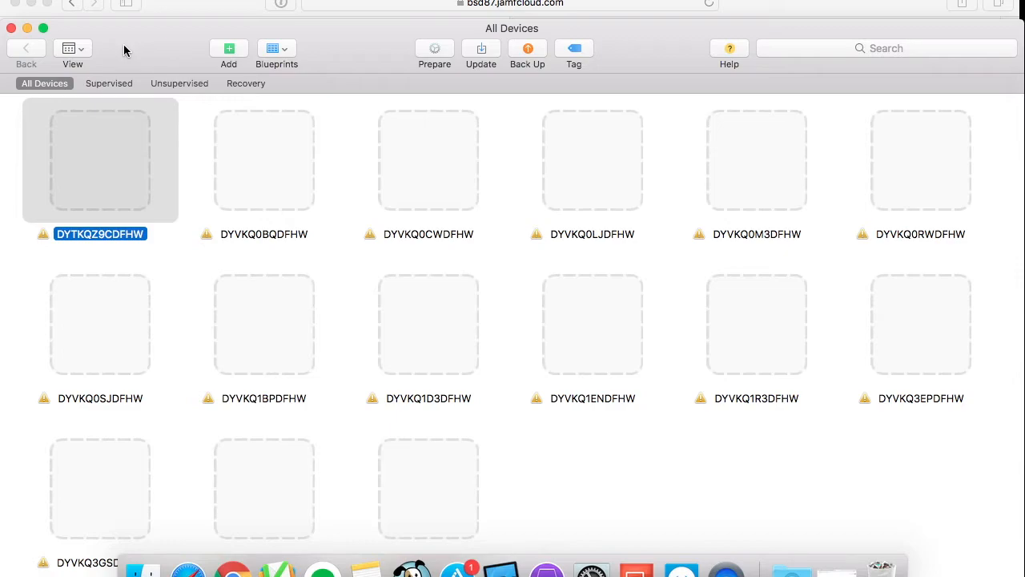
click(271, 178)
key(cmd+a)
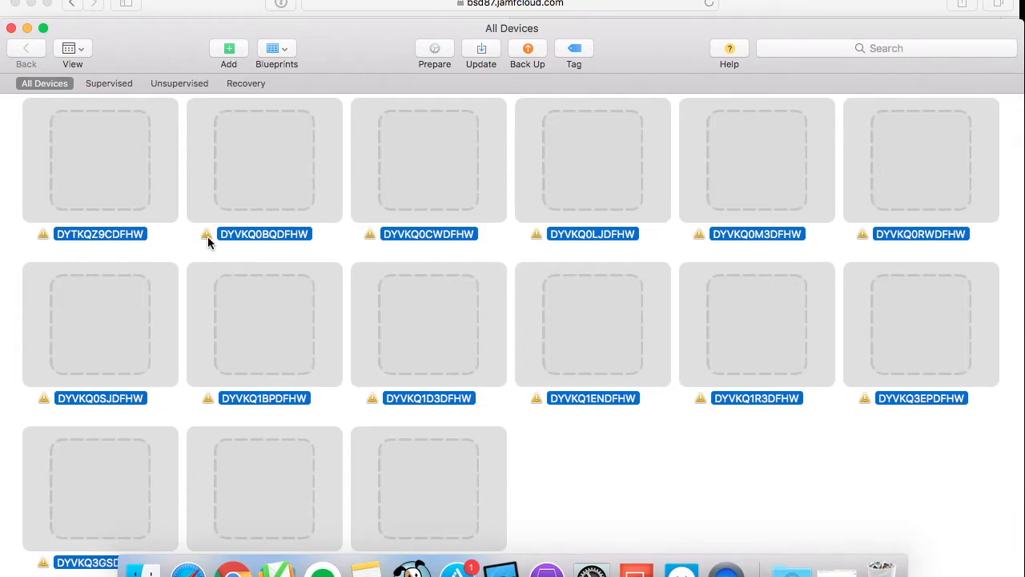
right_click(270, 174)
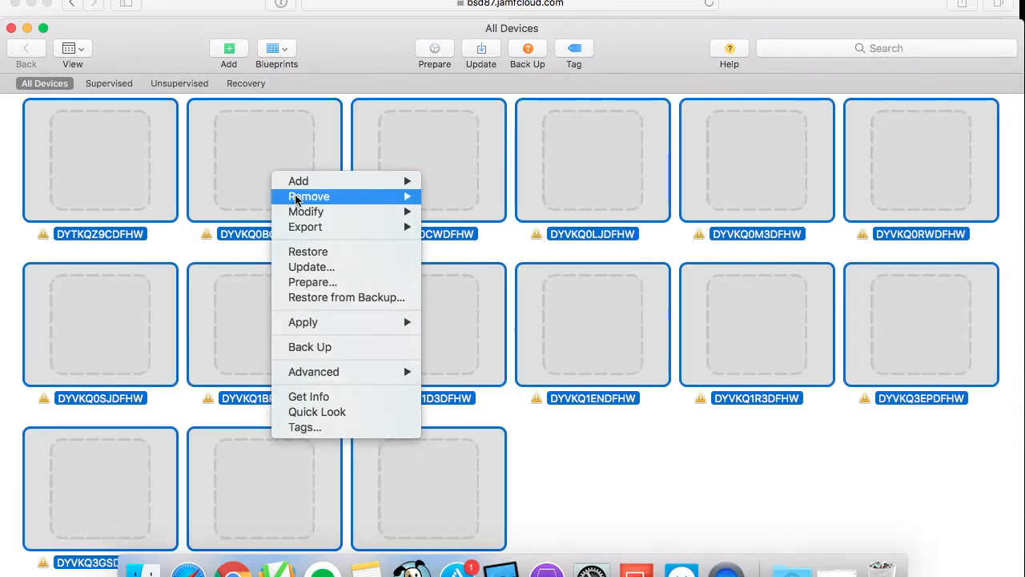
click(328, 256)
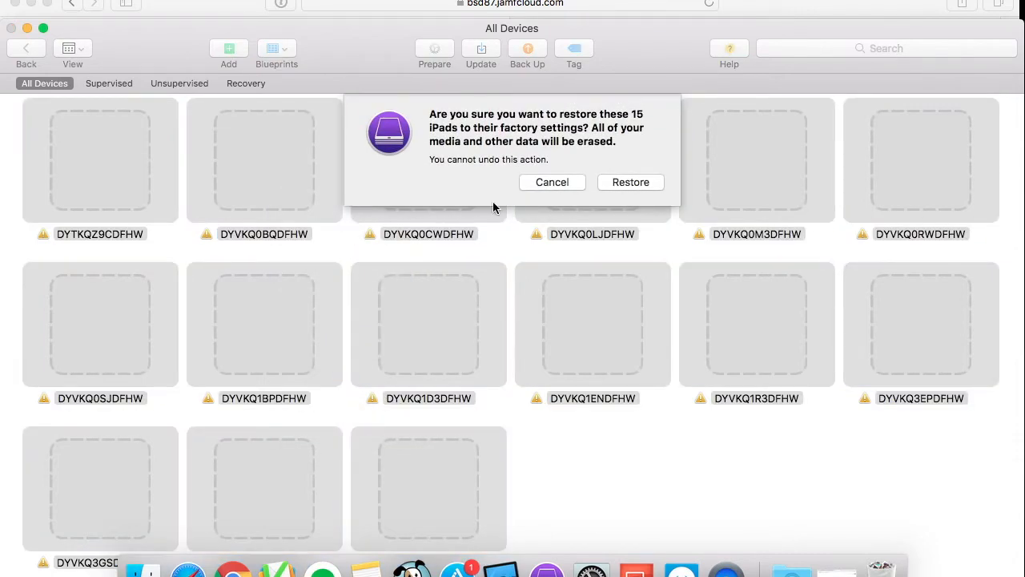
click(642, 183)
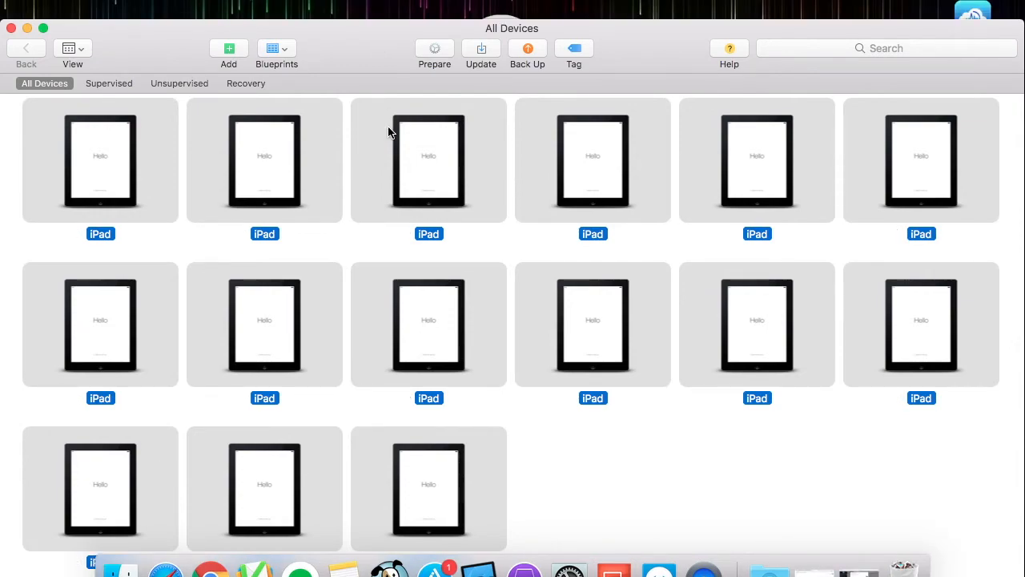
Switch the device view to List and scroll through the restored iPads.
click(86, 51)
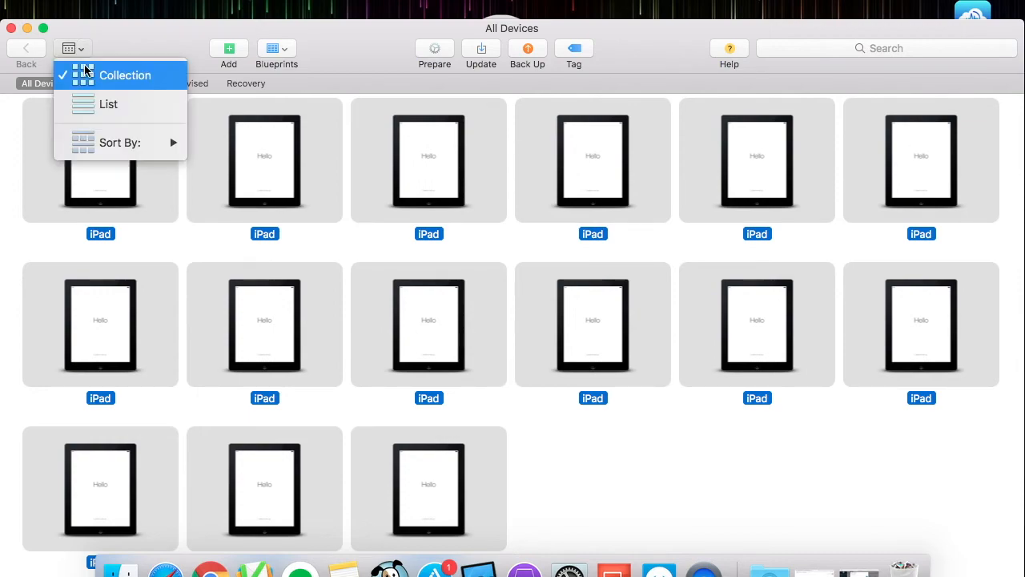
click(116, 112)
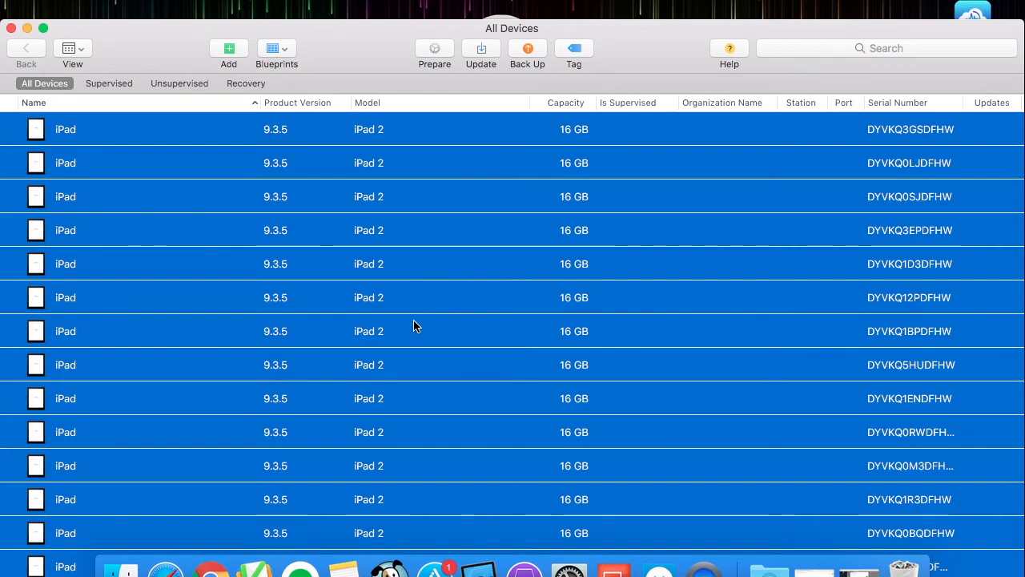
scroll(414, 321, down, 2)
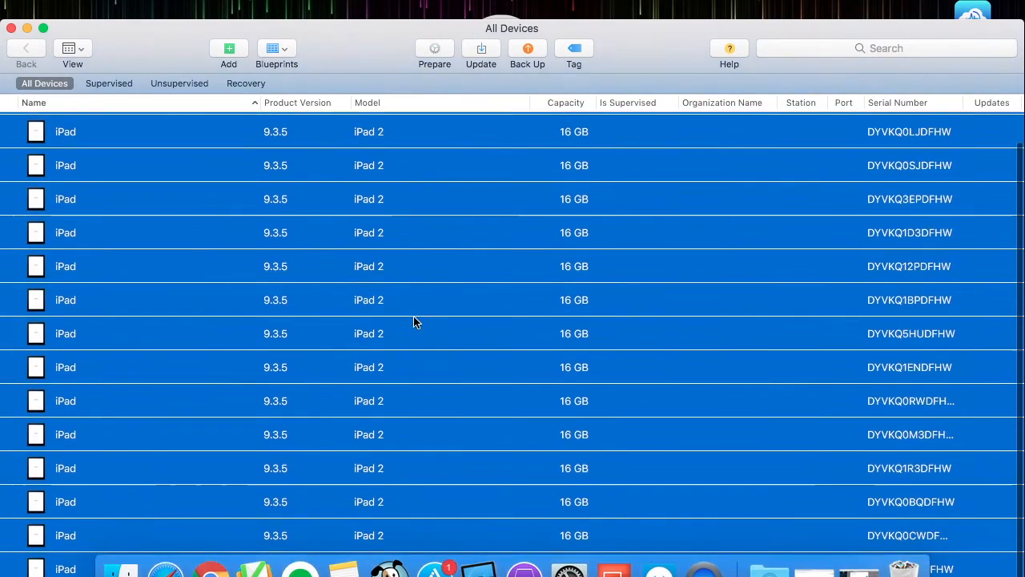
drag(374, 48, 376, 16)
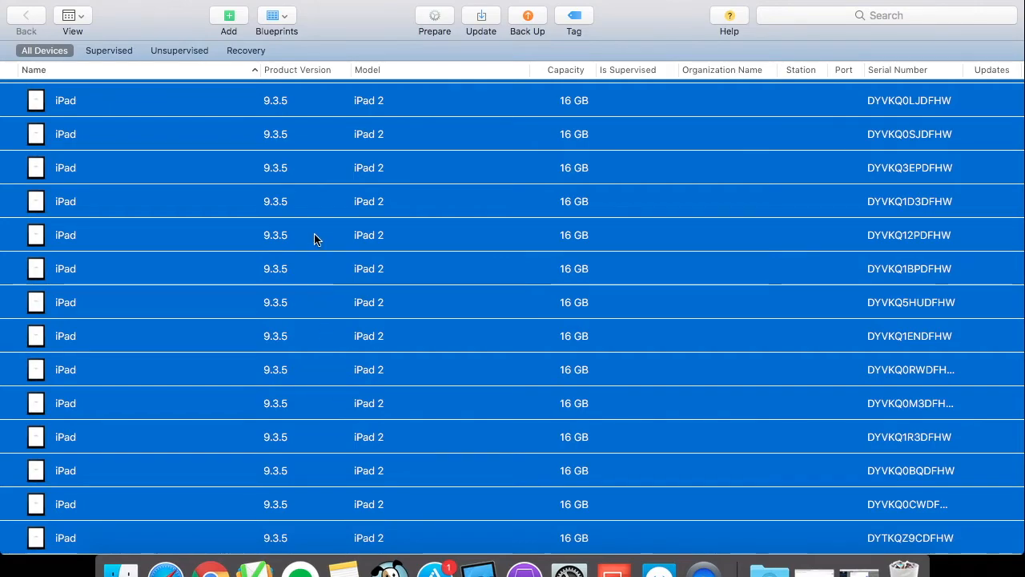
scroll(313, 229, up, 1)
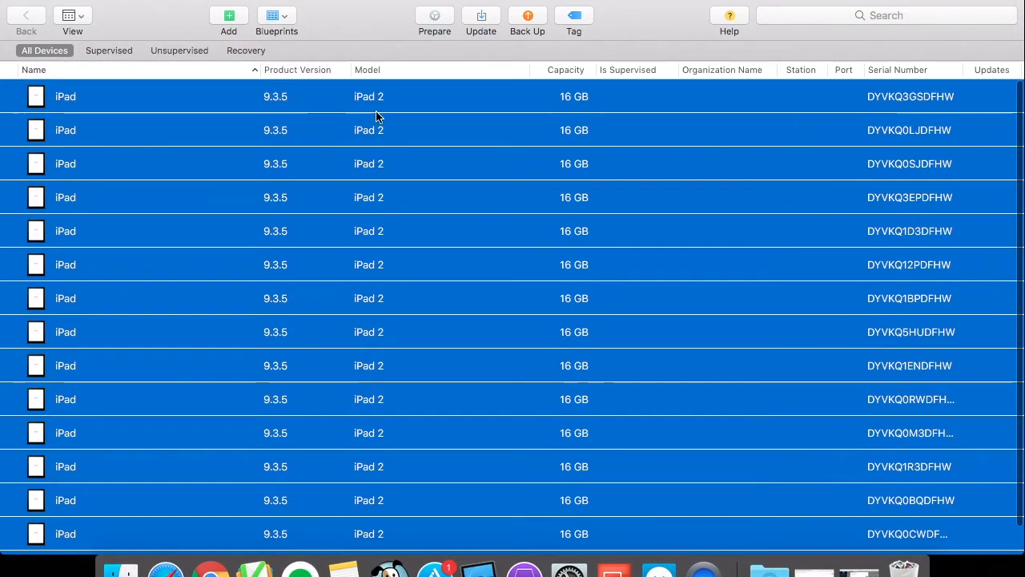